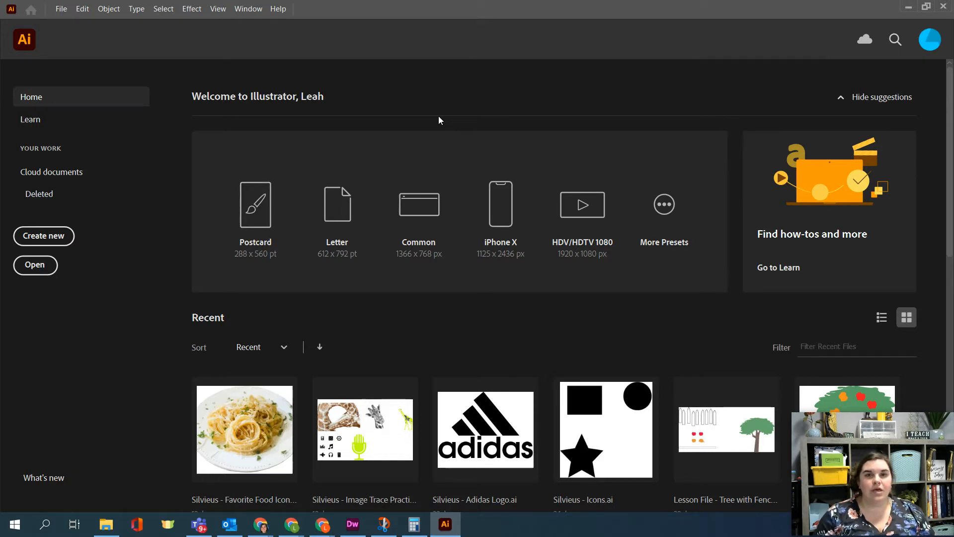
Create a 1000 by 150 px document and add a title with the owner's surname followed by "Food Preferences"
click(62, 246)
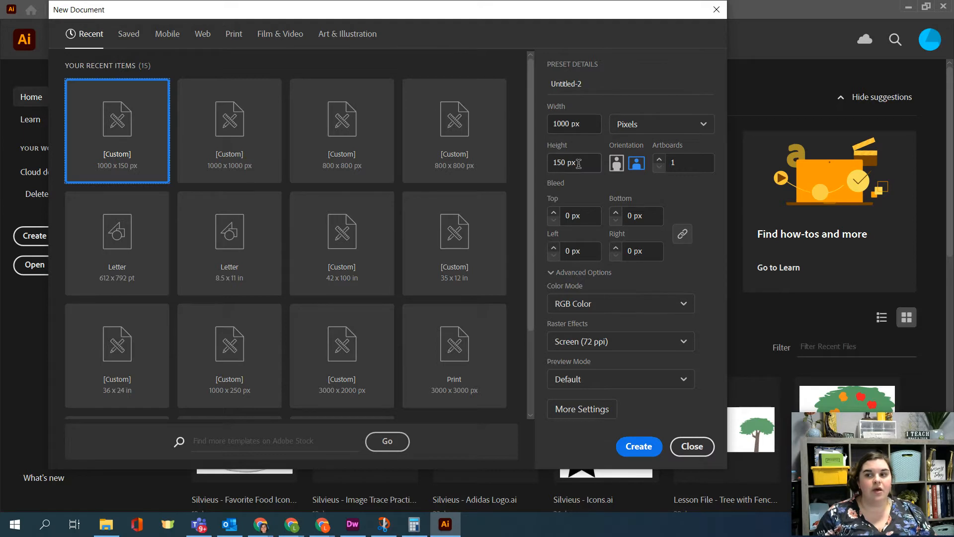
click(649, 452)
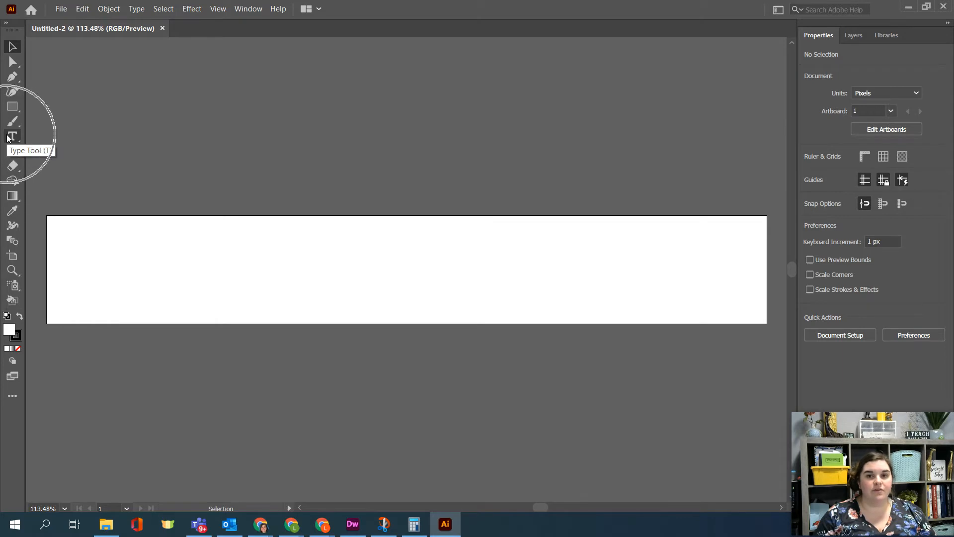
click(12, 136)
click(56, 223)
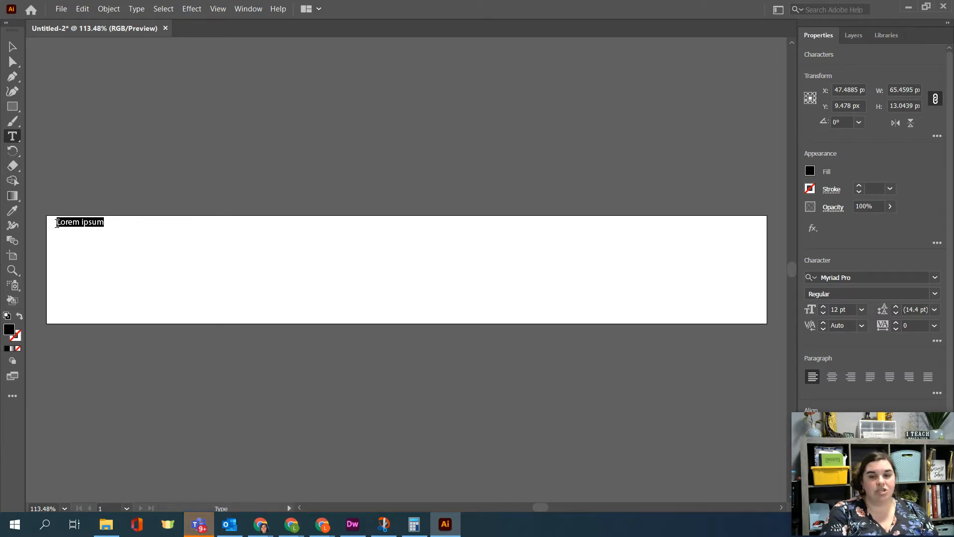
text(Silvi)
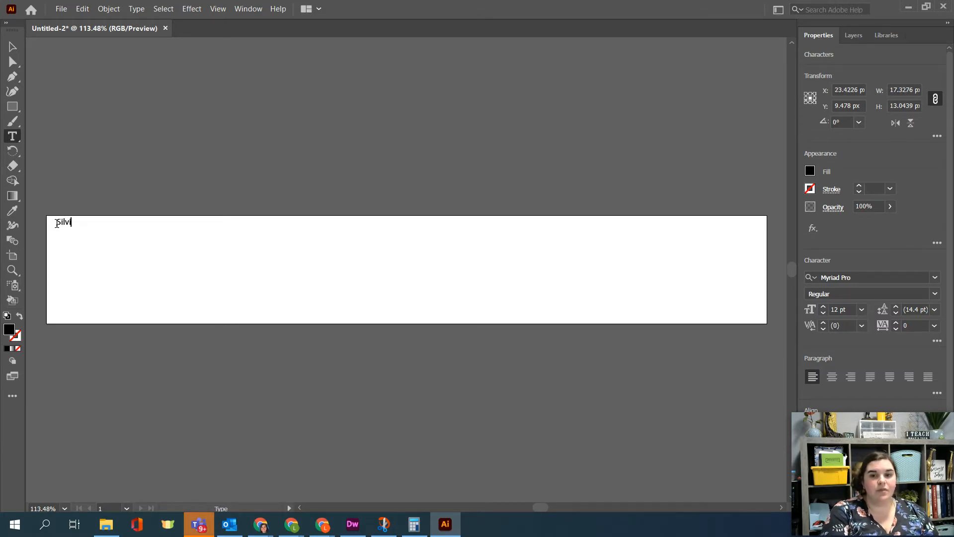
text(eus Food Prefer)
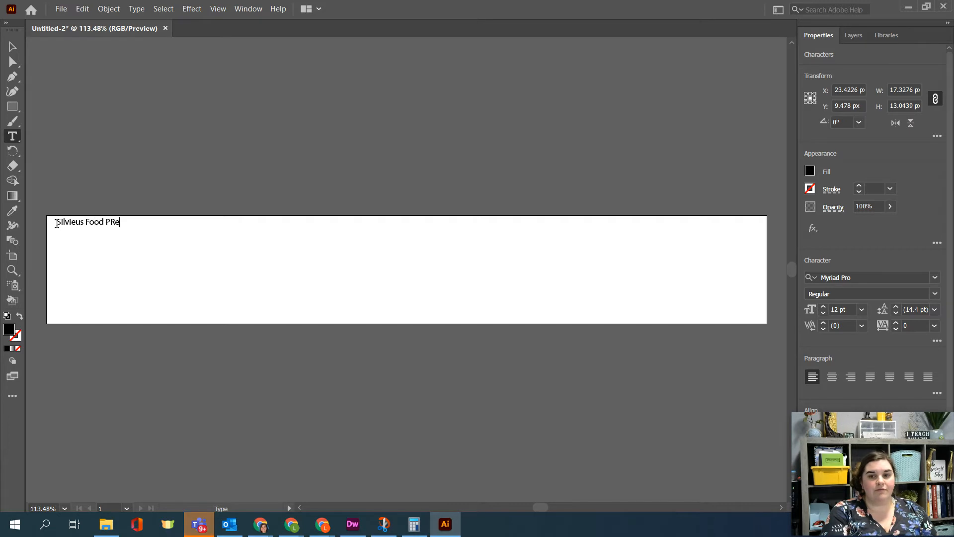
text(ences)
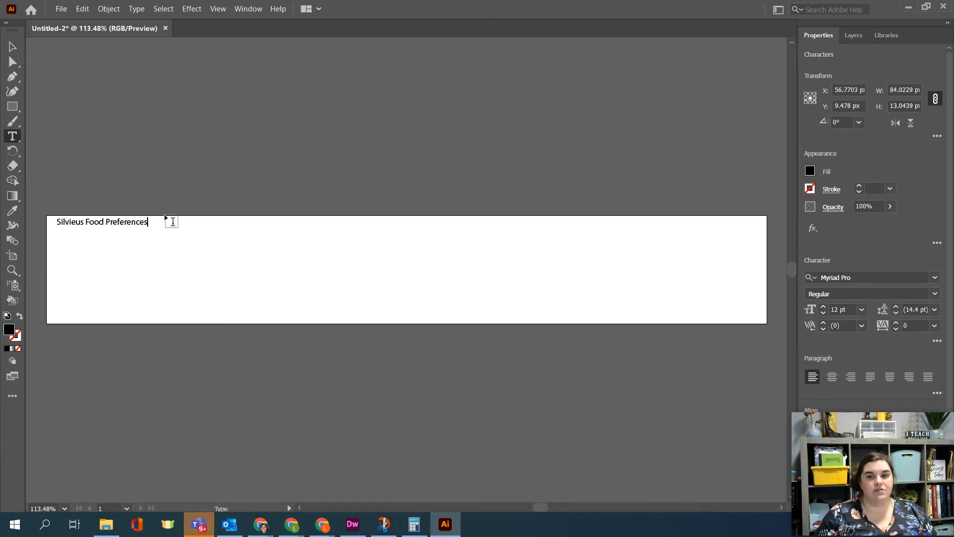
click(15, 47)
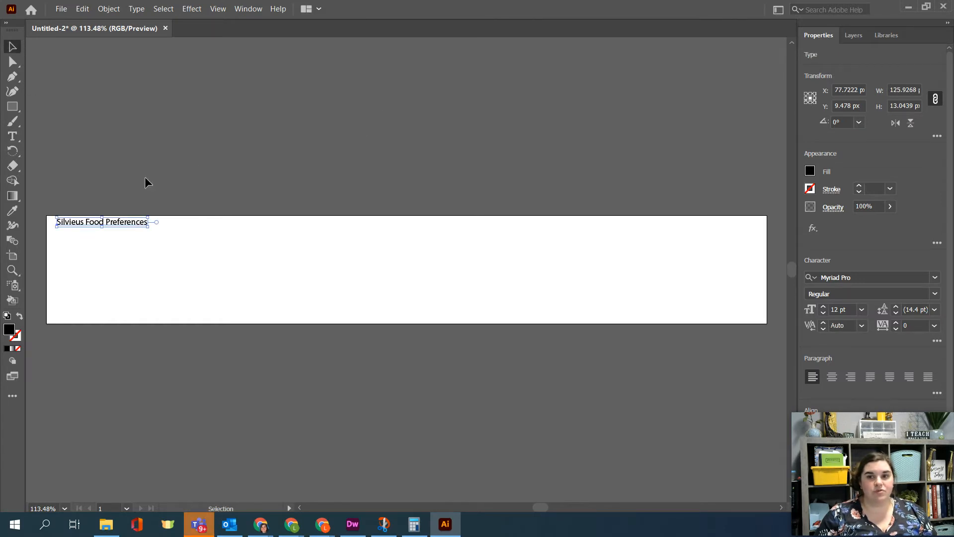
Change the title's font to TeX Gyre Adventor Bold, chosen from the heavy sans-serif fonts
click(935, 277)
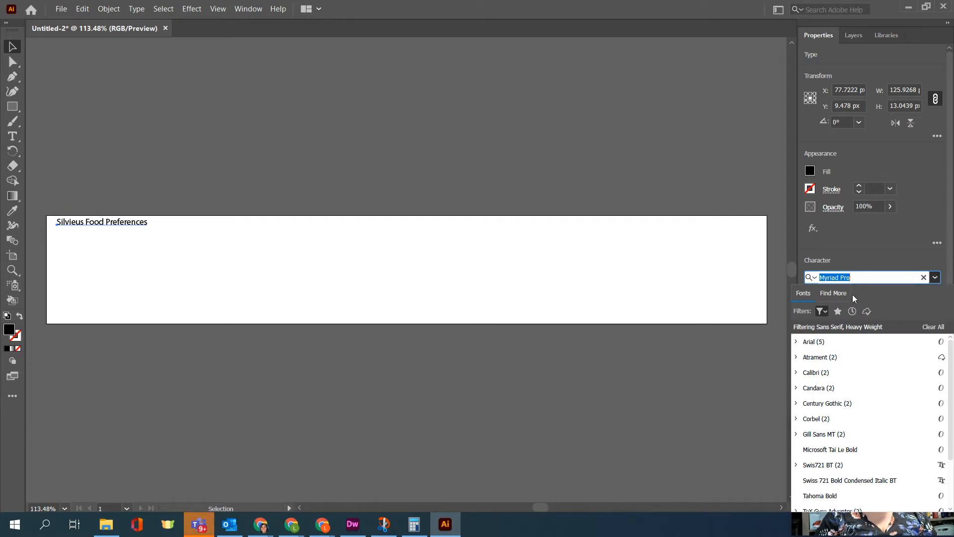
click(821, 311)
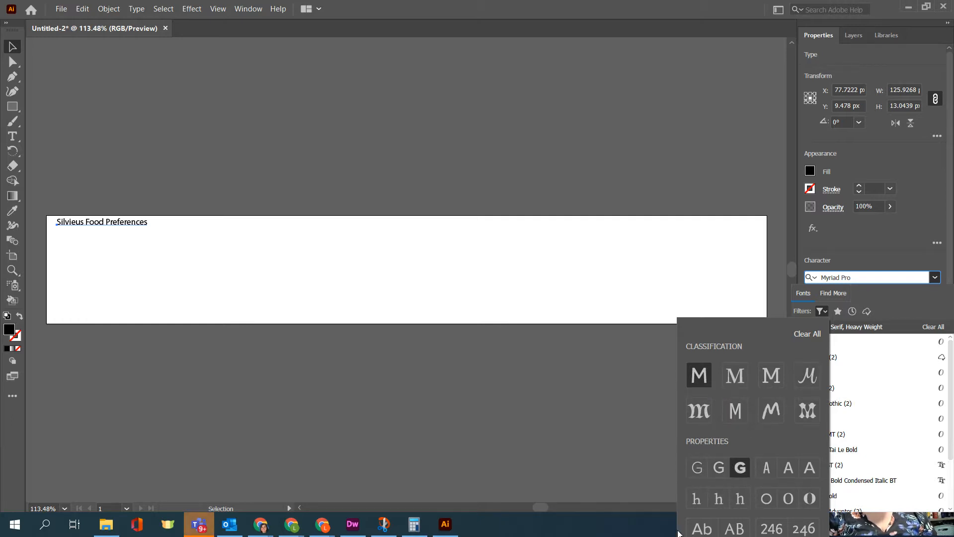
click(822, 312)
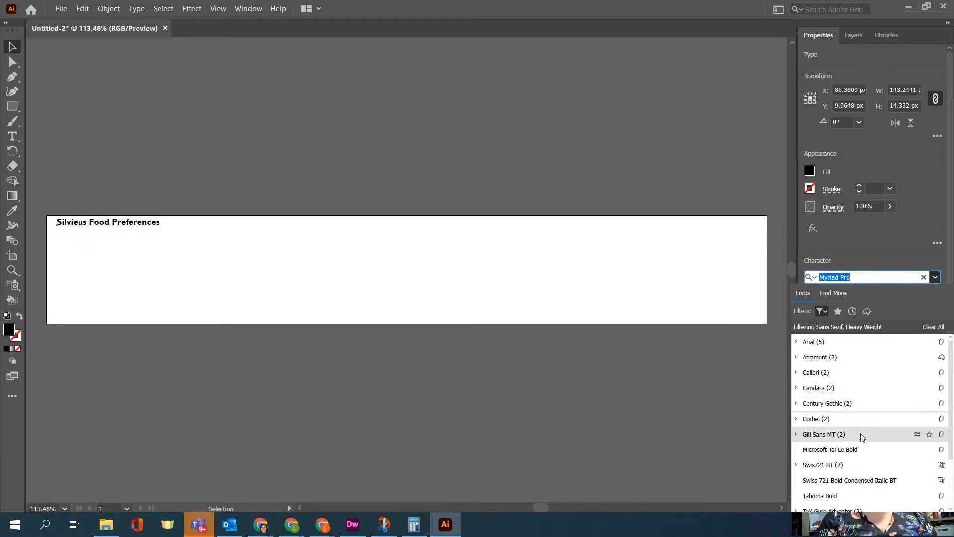
scroll(860, 433, down, 3)
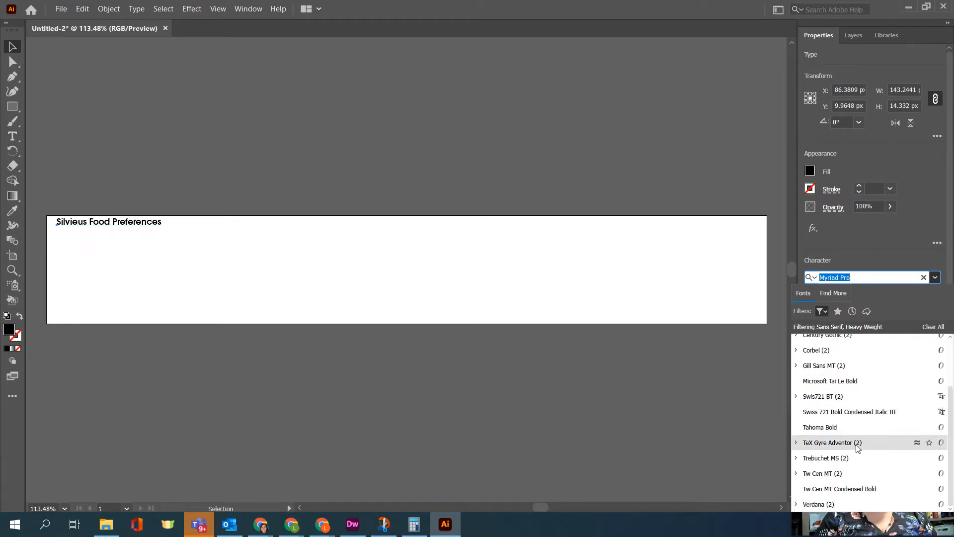
click(858, 448)
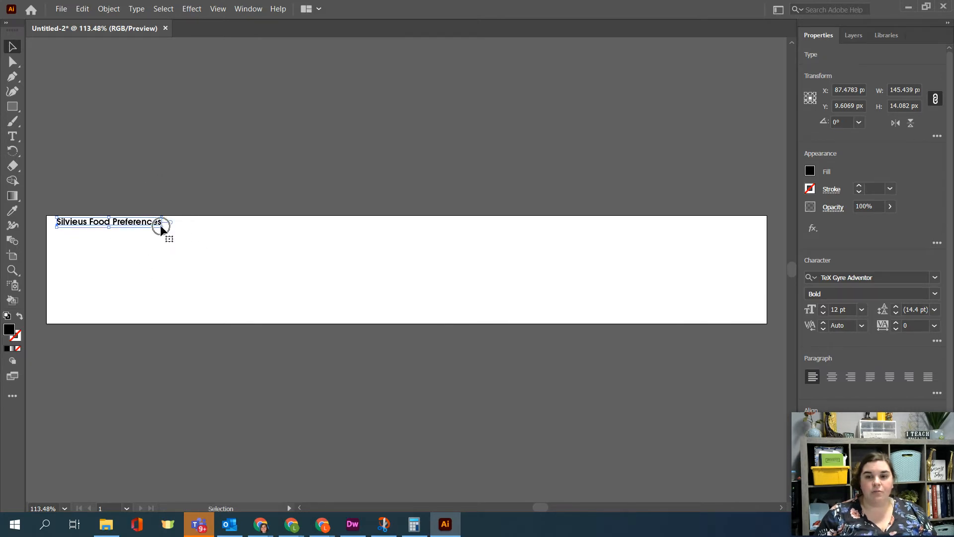
Enlarge the title proportionally to about 996 px wide and centre it vertically on the artboard
drag(161, 226, 765, 419)
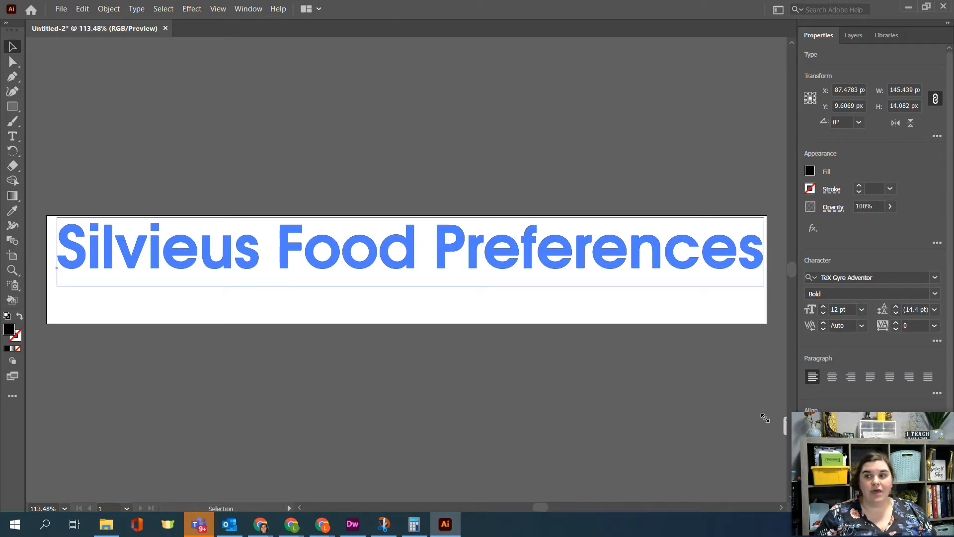
drag(766, 419, 765, 419)
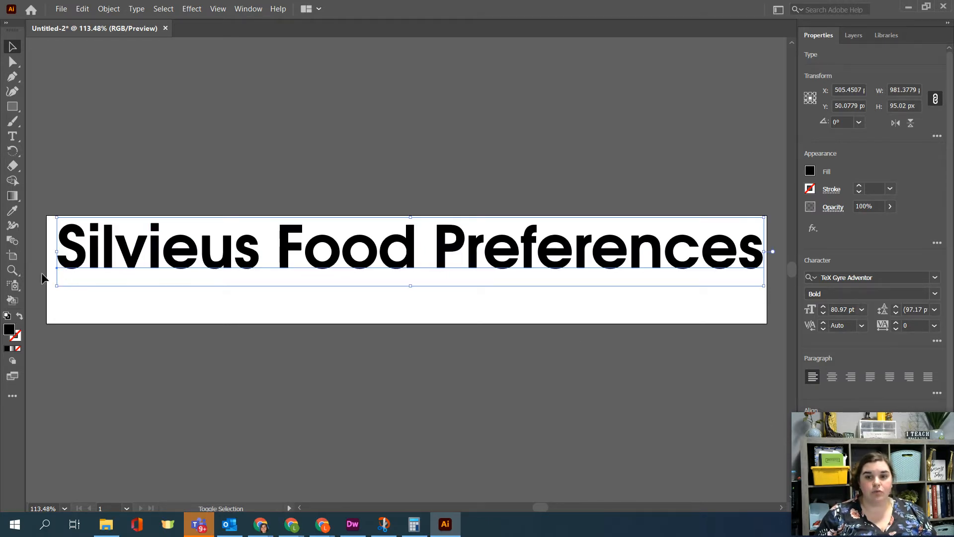
drag(55, 287, 46, 292)
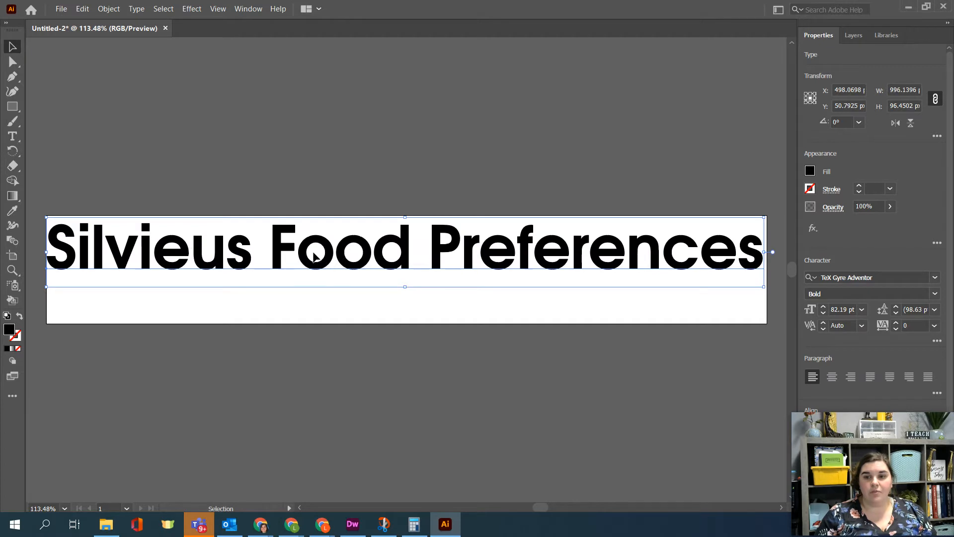
drag(314, 256, 230, 269)
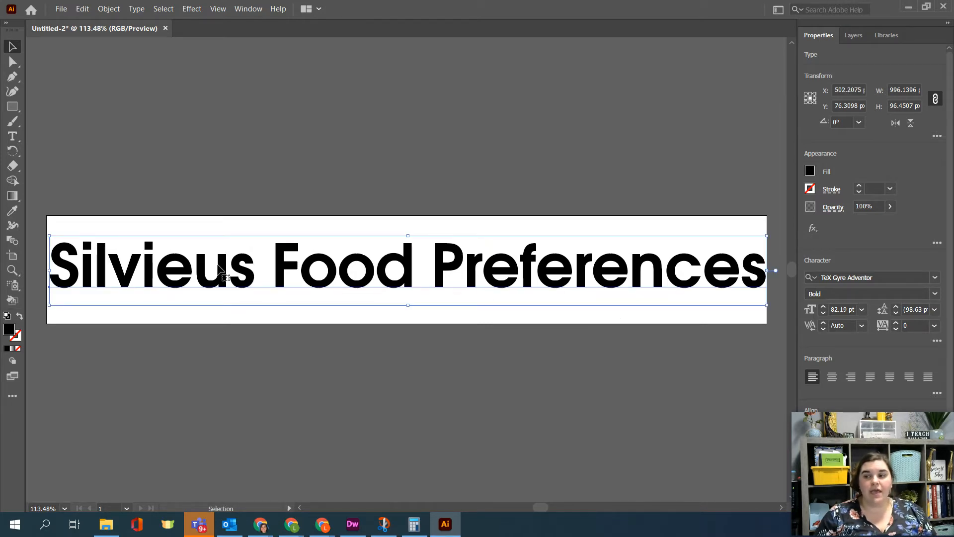
Switch to Dreamweaver to review the web page's layout and section colours, and return to the banner in Illustrator
click(822, 153)
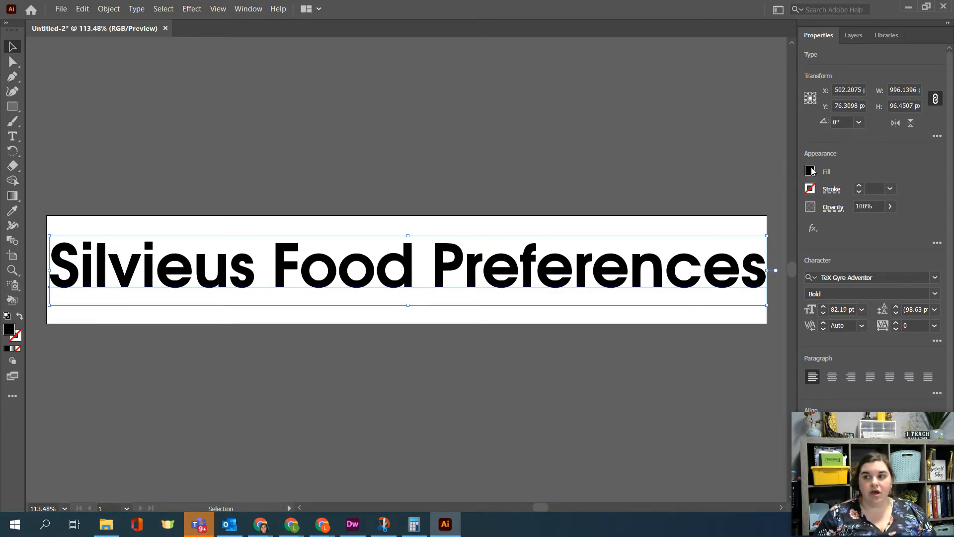
click(352, 523)
scroll(399, 238, down, 5)
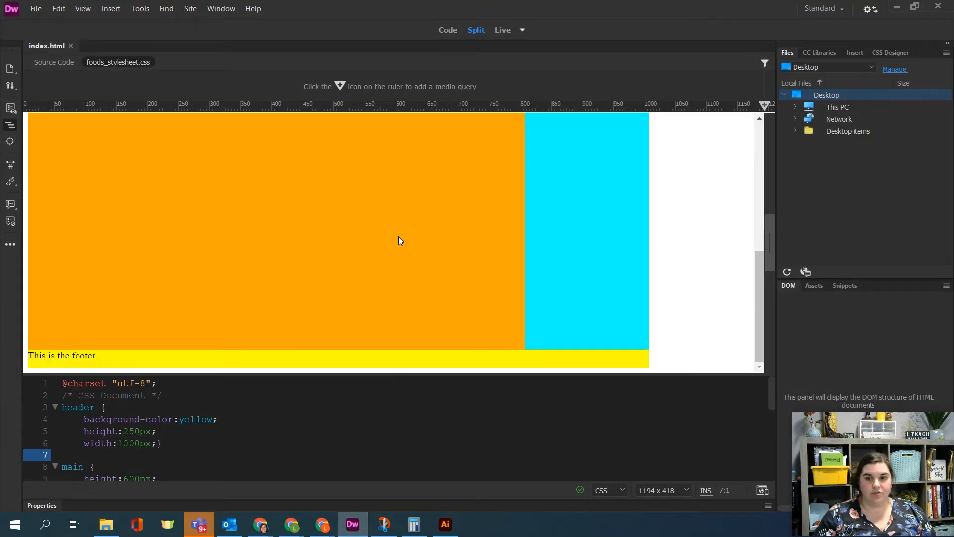
scroll(399, 237, up, 5)
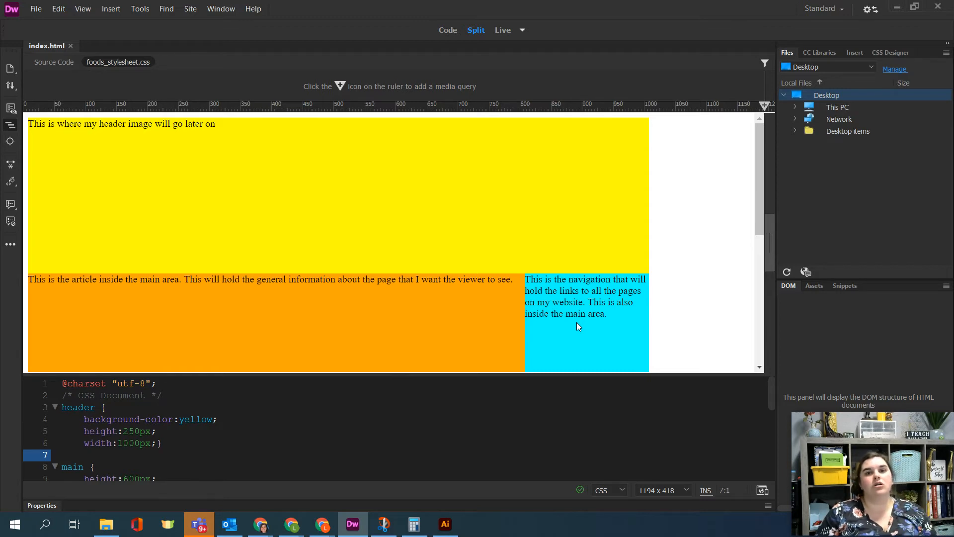
click(896, 8)
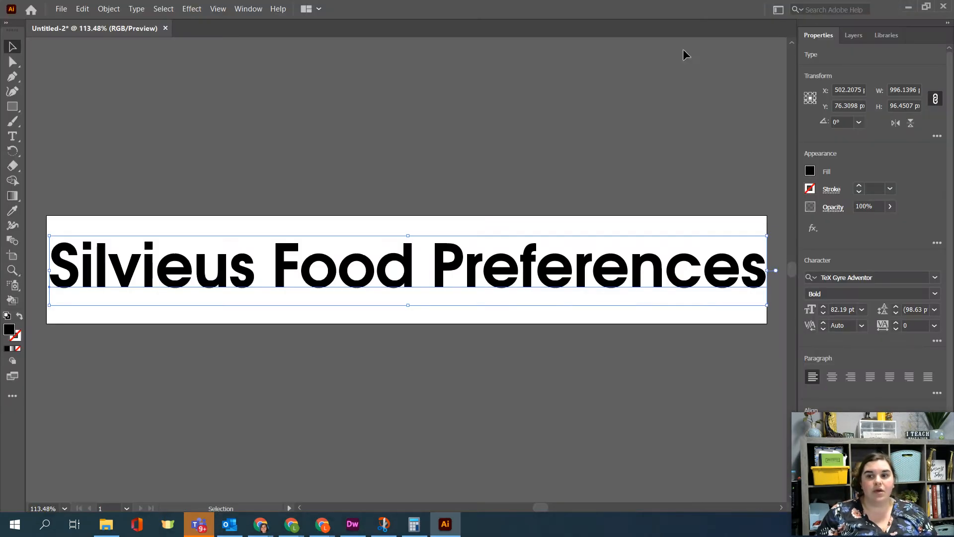
Fill the title text with a medium green swatch
click(810, 172)
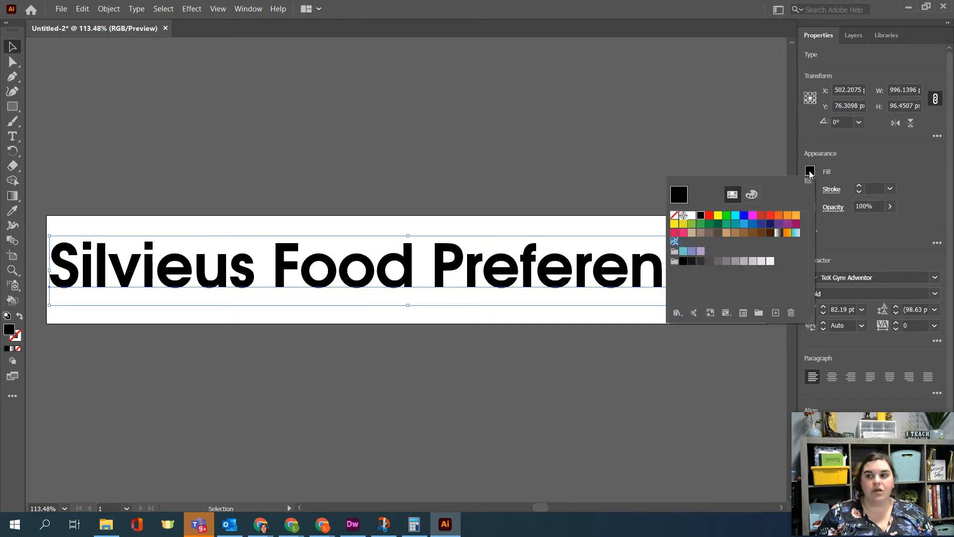
click(701, 224)
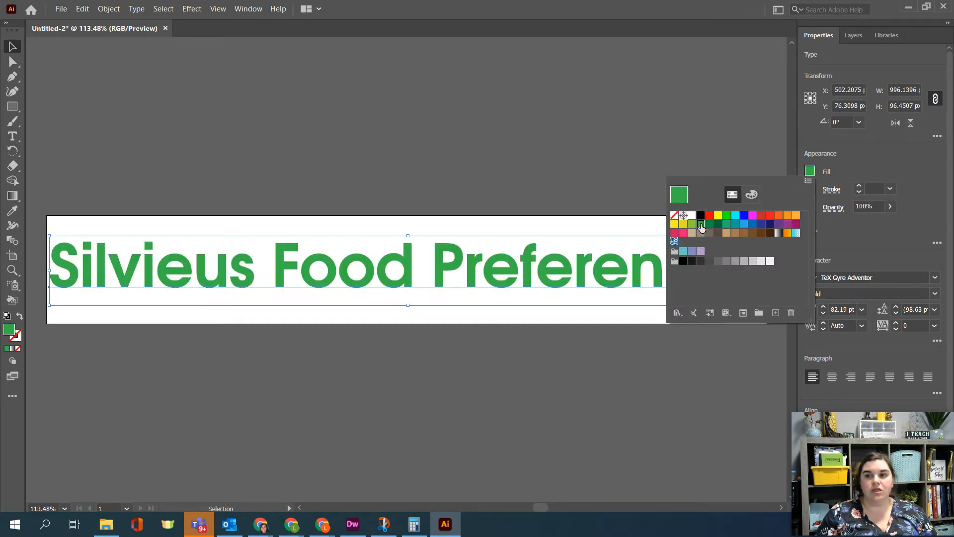
click(810, 172)
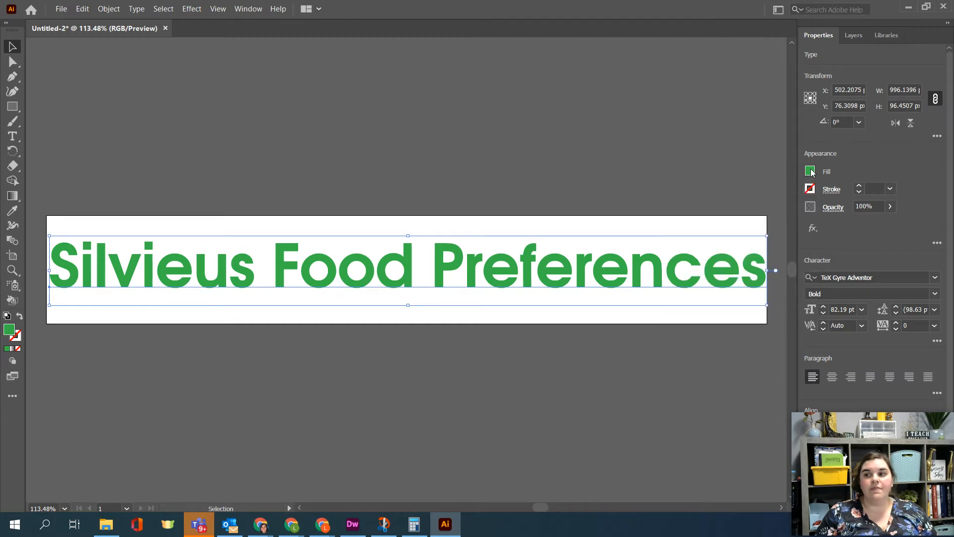
Add a Drop Shadow effect to the title with the X and Y offsets both set to 3 px
click(813, 228)
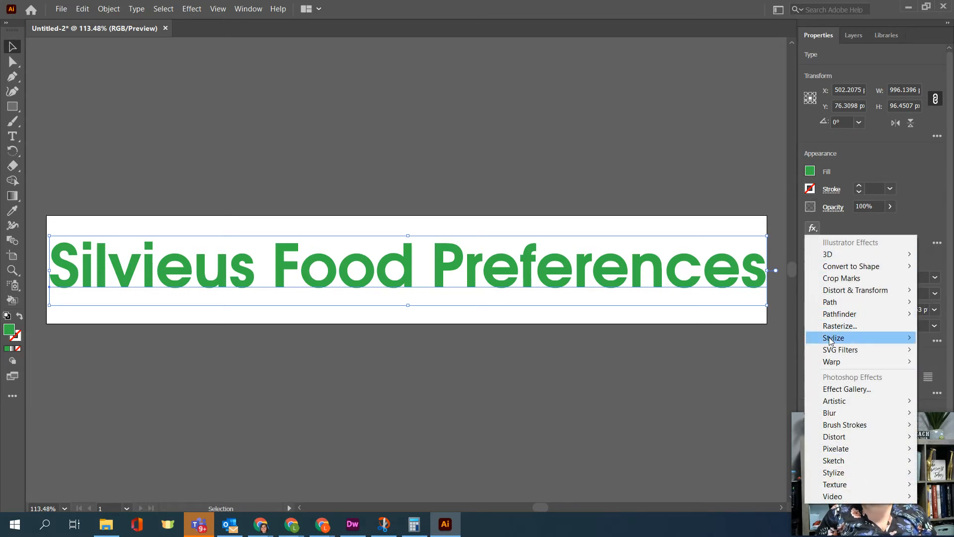
mouse_move(830, 341)
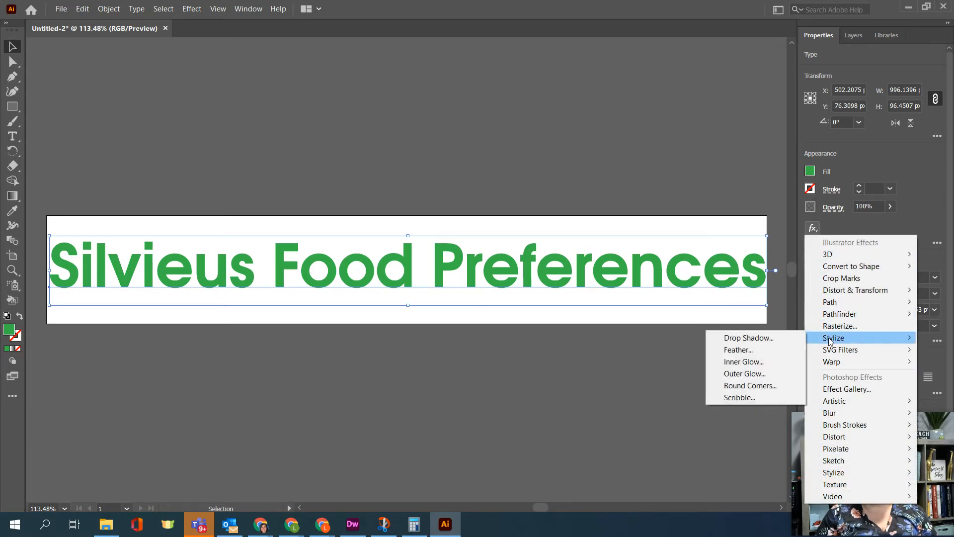
click(761, 341)
drag(488, 174, 417, 37)
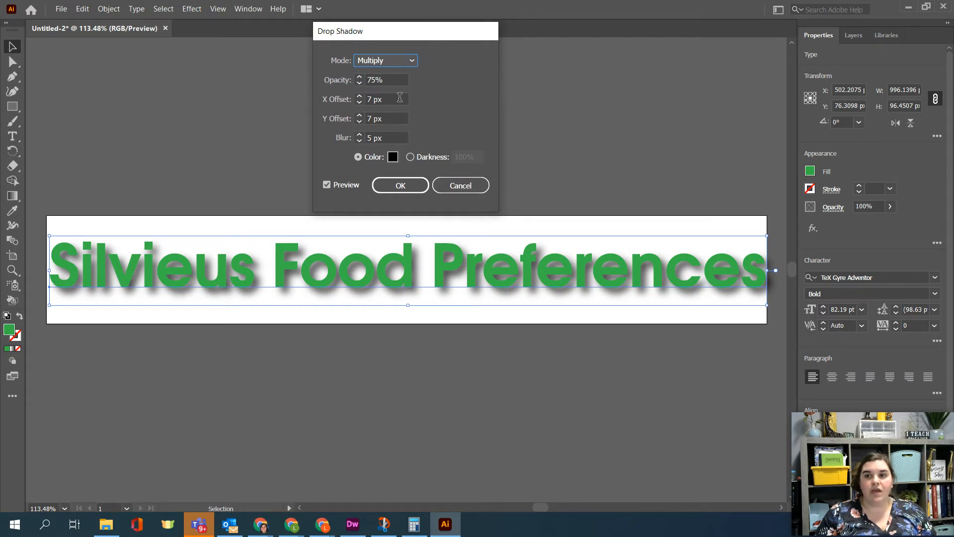
click(358, 103)
click(359, 103)
click(358, 103)
click(358, 102)
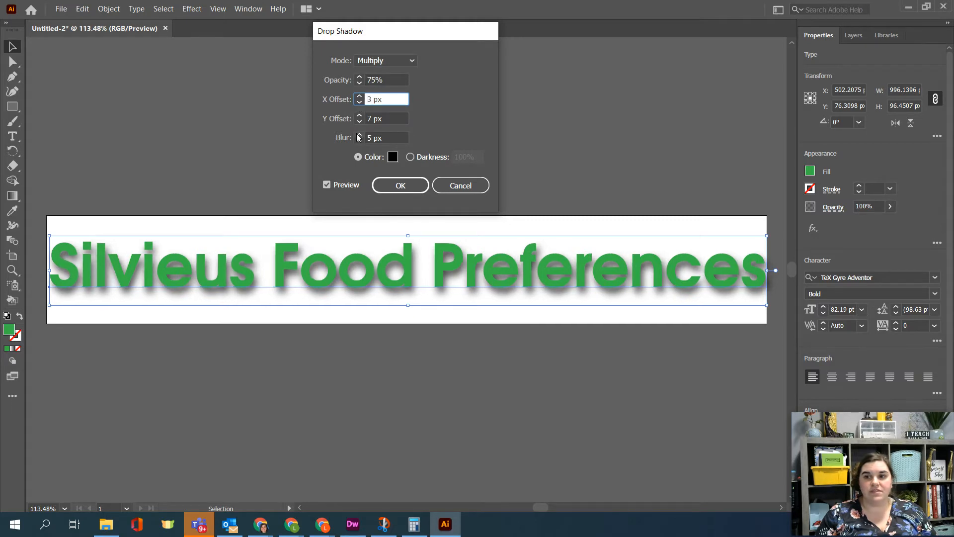
click(359, 122)
click(358, 122)
click(358, 122)
click(359, 122)
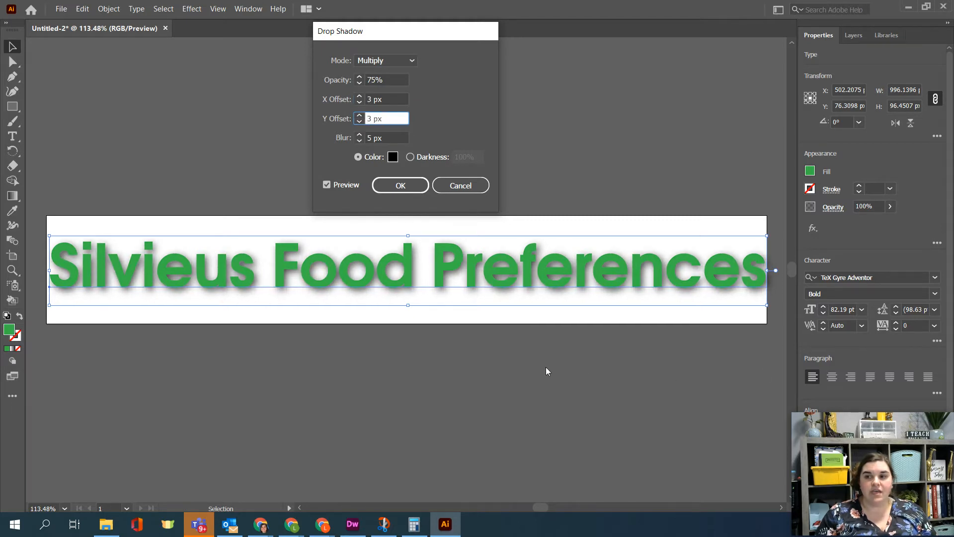
Set the shadow's blur to 2 px and its colour to light green 82E08B, and apply the effect
click(359, 141)
click(359, 141)
click(360, 141)
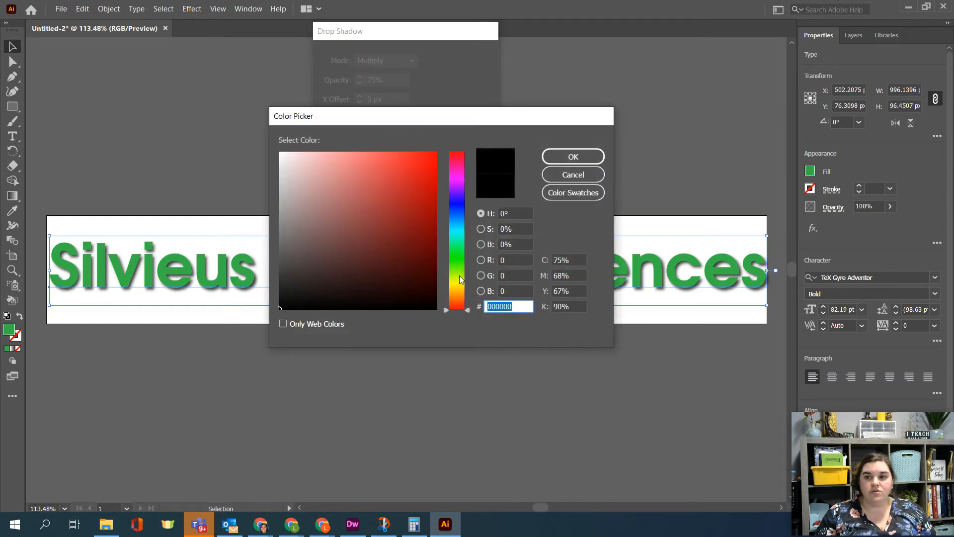
click(458, 255)
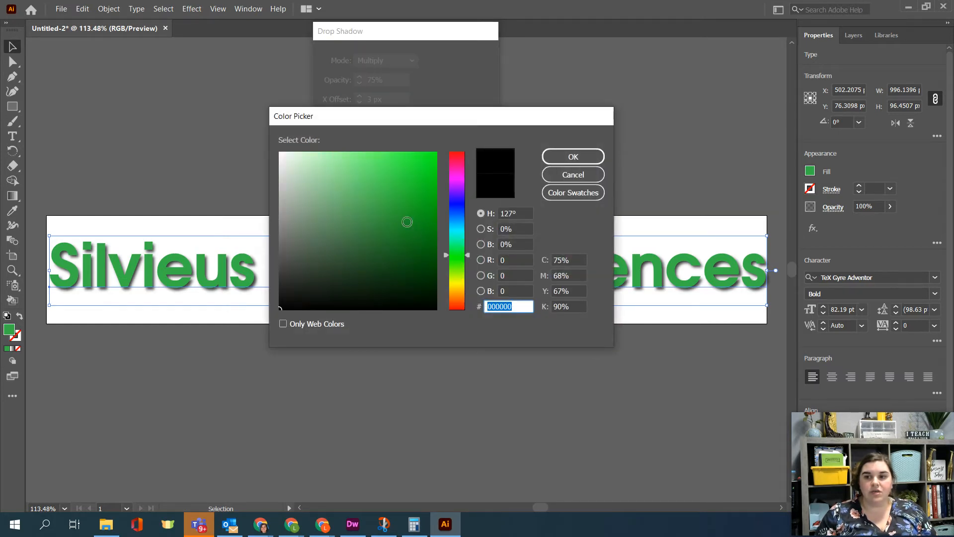
drag(404, 219, 345, 169)
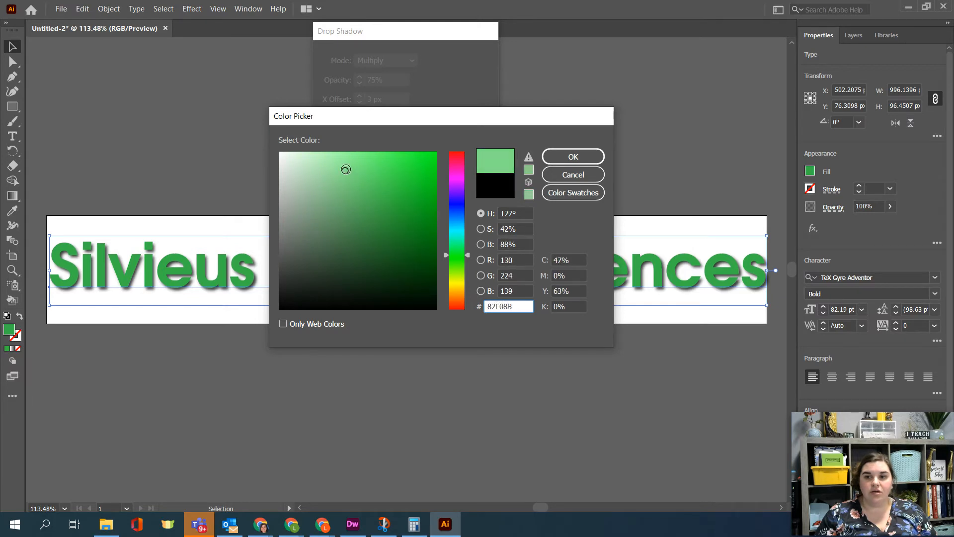
click(566, 158)
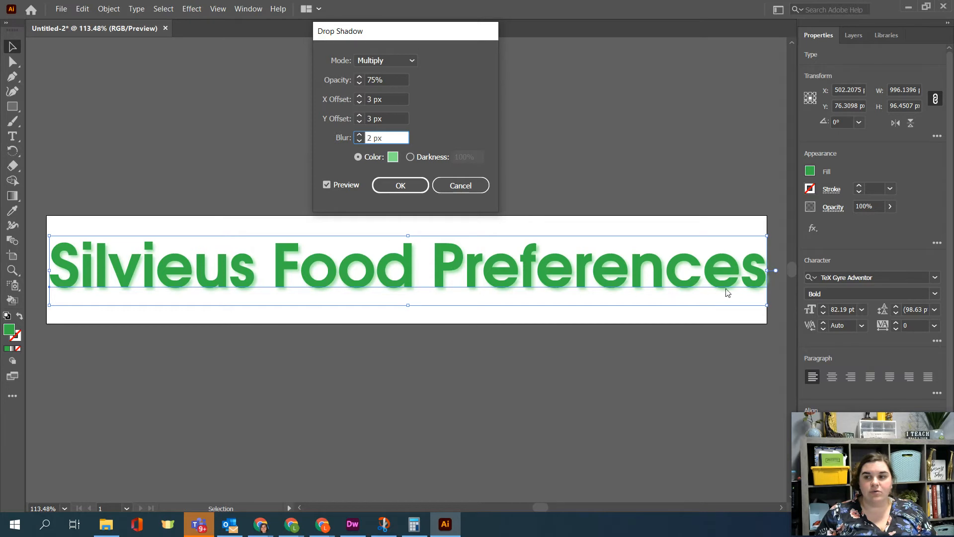
click(396, 188)
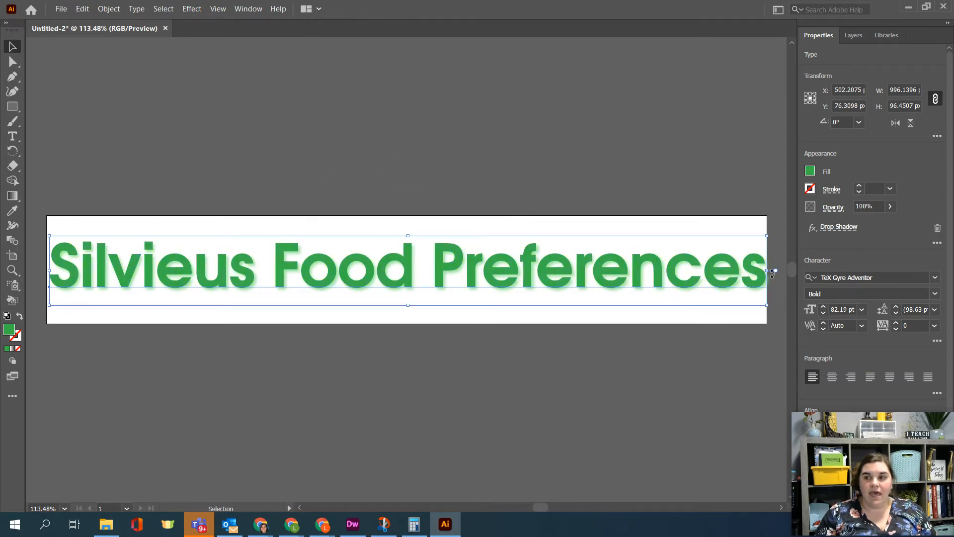
Shrink the title slightly so its shadow fits inside the artboard's right edge, and deselect it
key(ctrl+c)
mouse_move(765, 303)
mouse_down()
mouse_move(761, 295)
mouse_move(765, 307)
mouse_up()
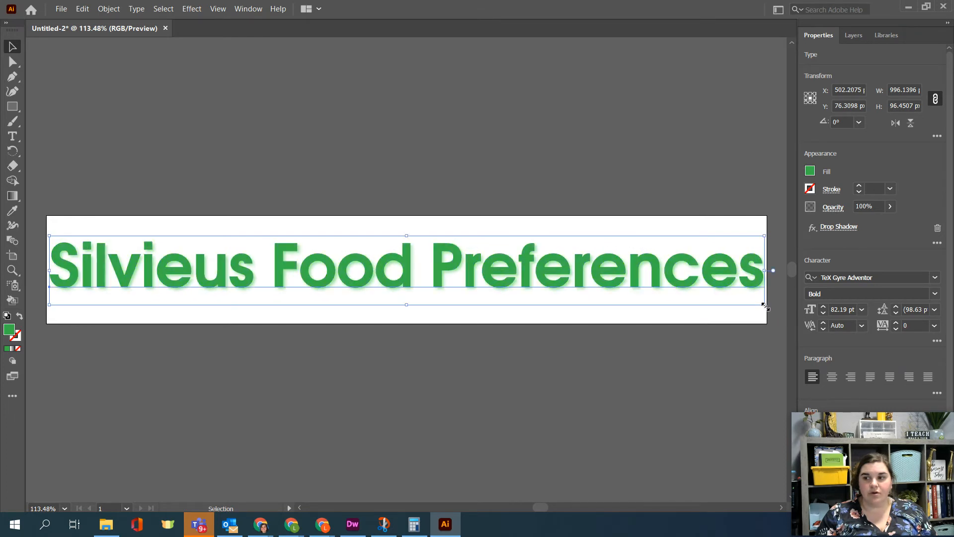
click(738, 326)
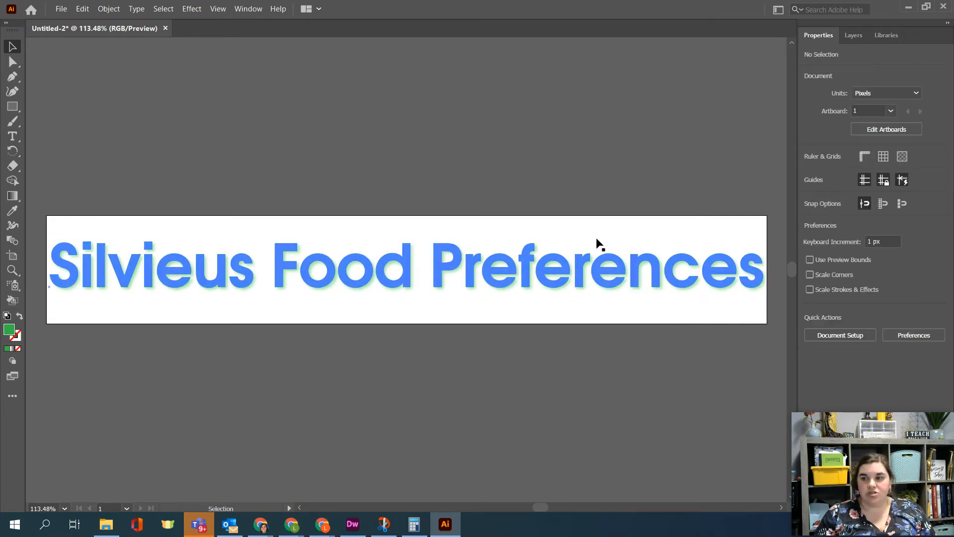
Examine the title's shadow up close at the artboard's right edge, and return to a view of the whole banner
key(ctrl)
scroll(768, 282, up, 8)
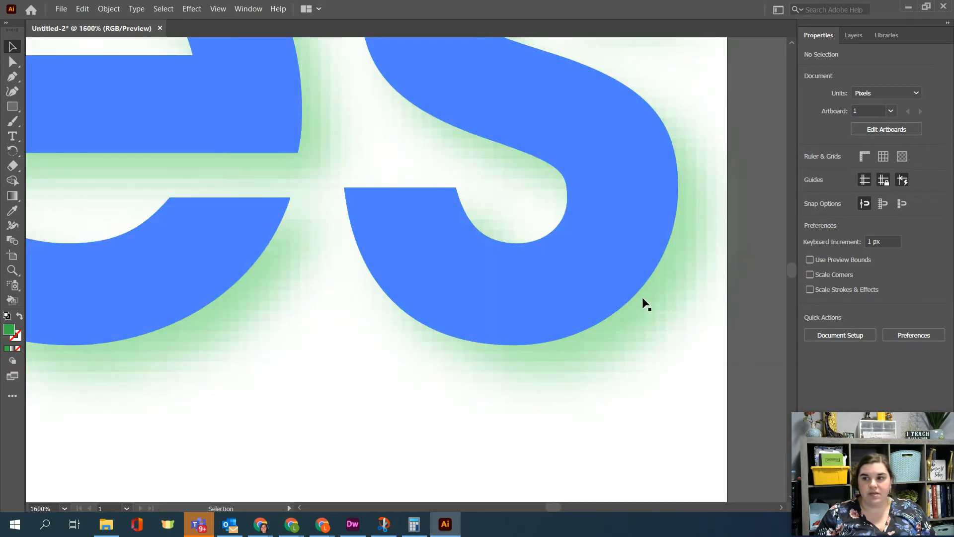
scroll(677, 334, down, 8)
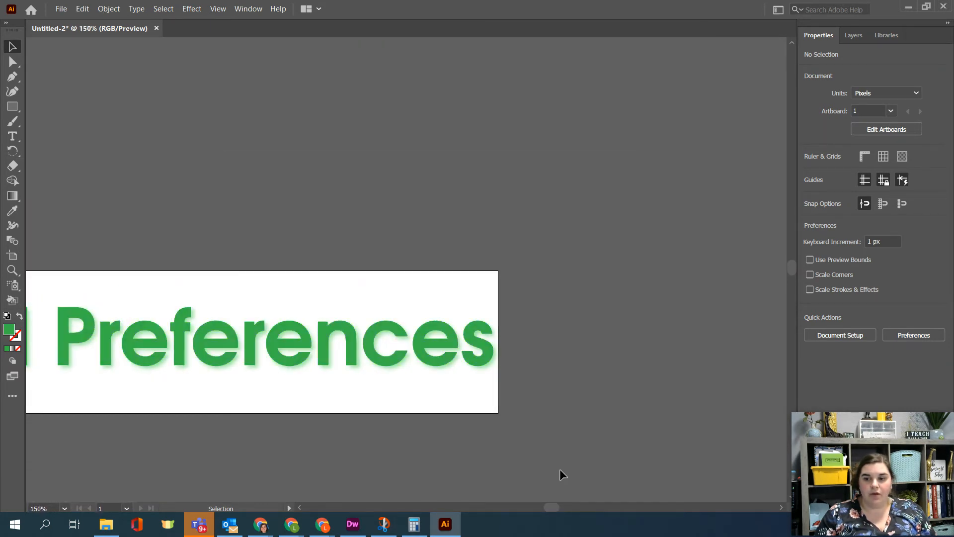
mouse_move(548, 508)
mouse_down()
mouse_move(532, 508)
mouse_move(545, 503)
mouse_up()
scroll(559, 405, down, 1)
scroll(539, 451, down, 2)
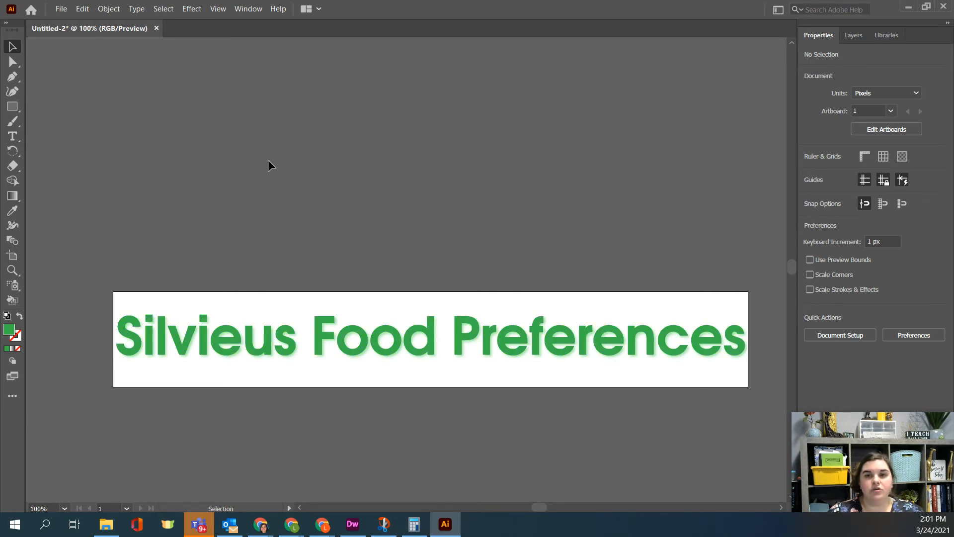
Begin saving the document as a new file and browse to Downloads > Digital Design I > foods_website
click(61, 9)
click(82, 108)
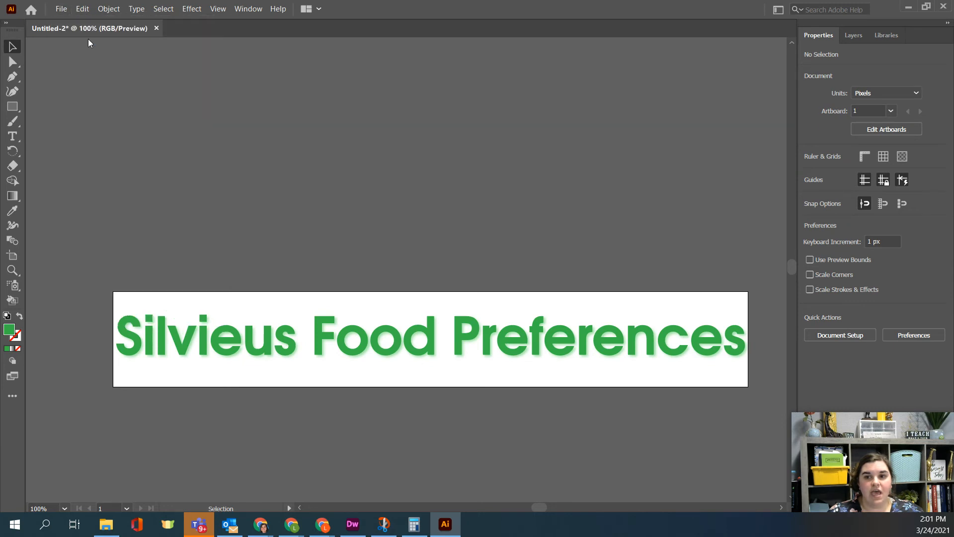
click(125, 31)
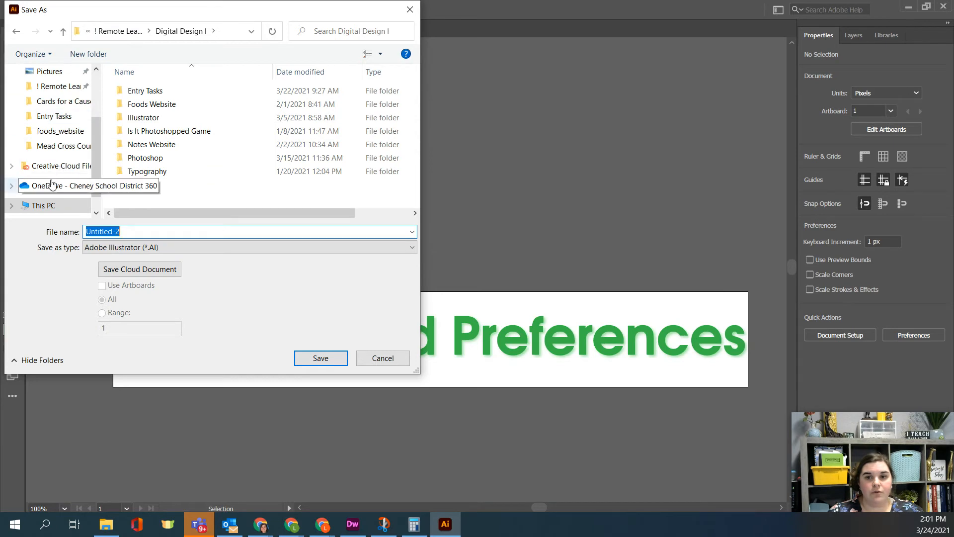
scroll(55, 152, up, 1)
scroll(55, 149, up, 1)
click(55, 101)
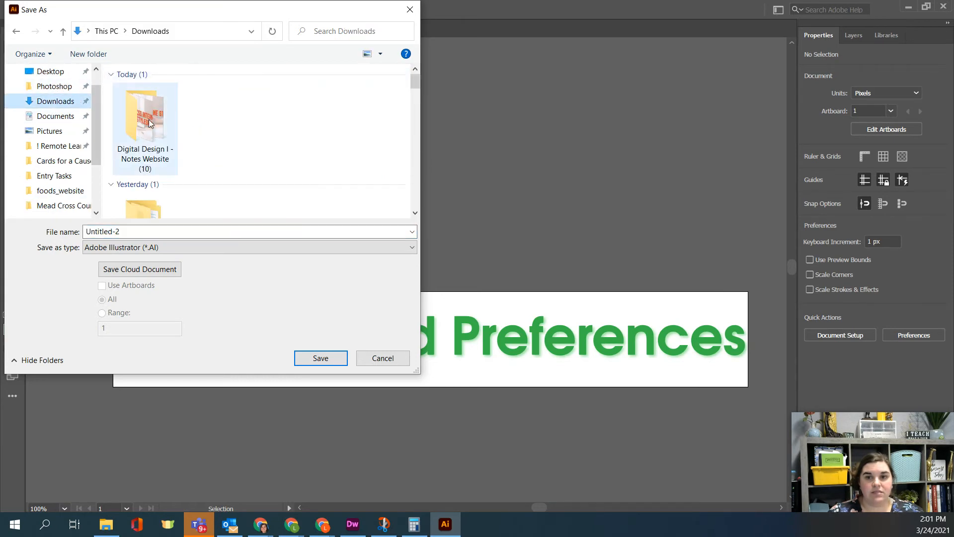
scroll(139, 176, down, 2)
double_click(149, 92)
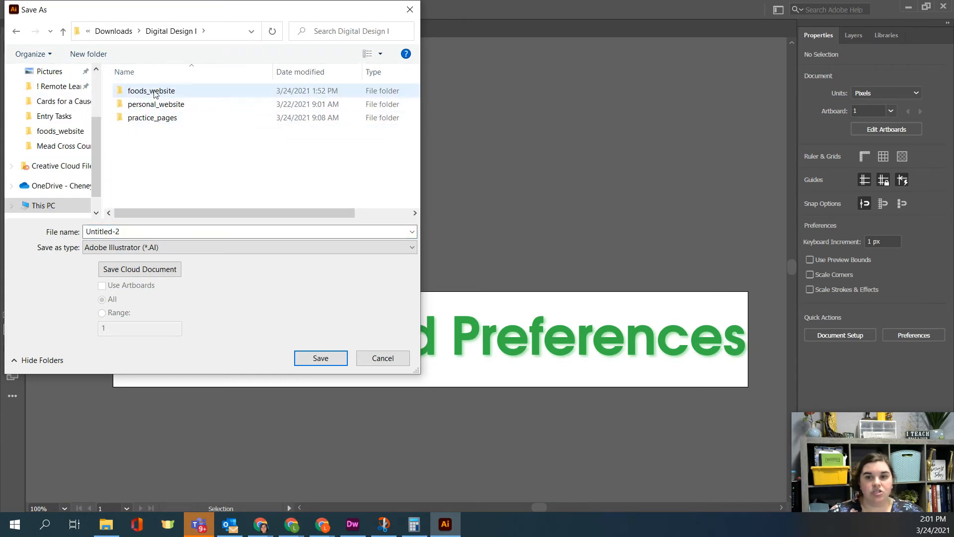
double_click(155, 94)
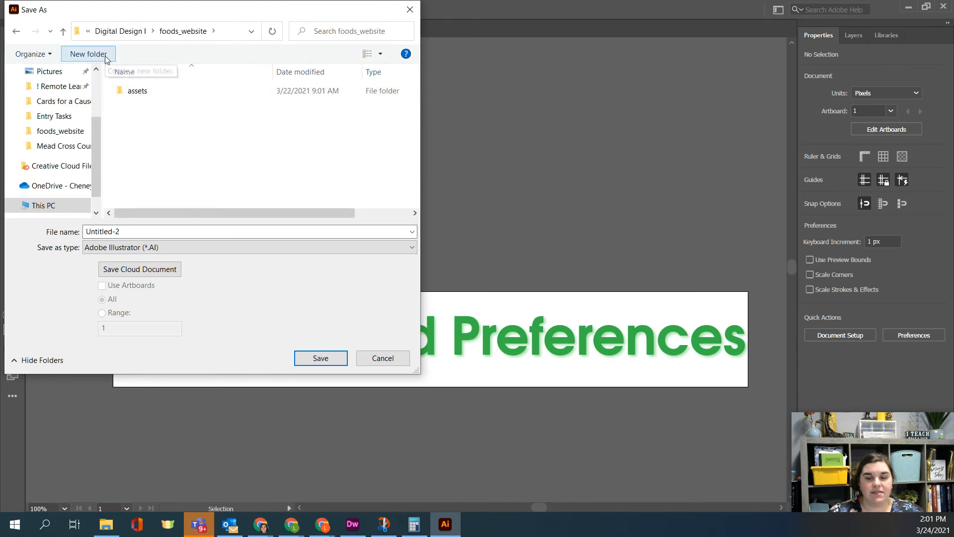
Create a folder named not_for_web inside foods_website and open it as the save location
click(88, 54)
text(not_)
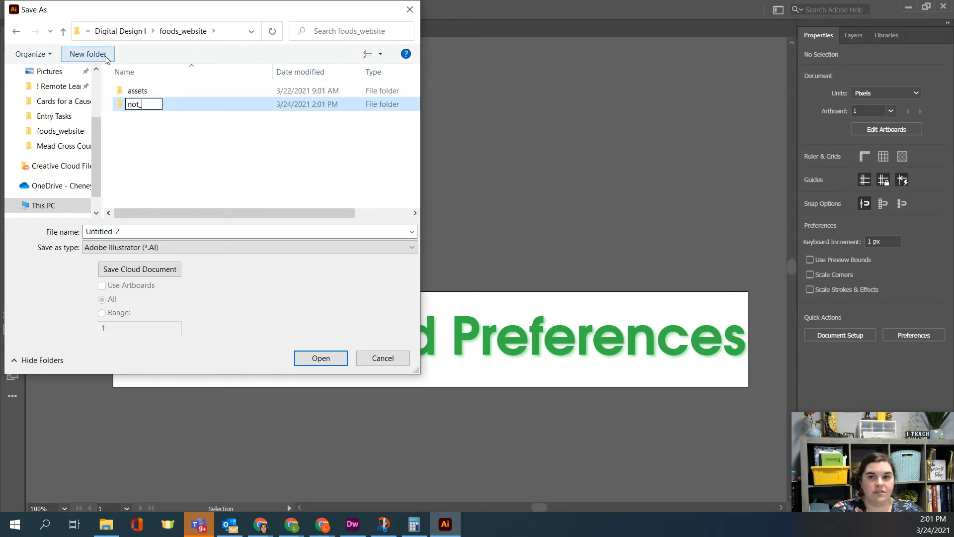
text(for_web)
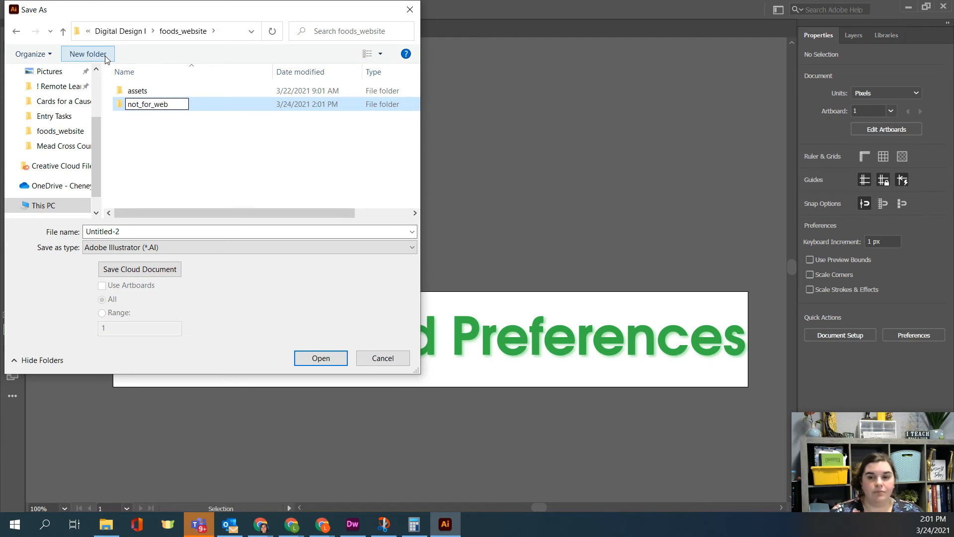
key(Return)
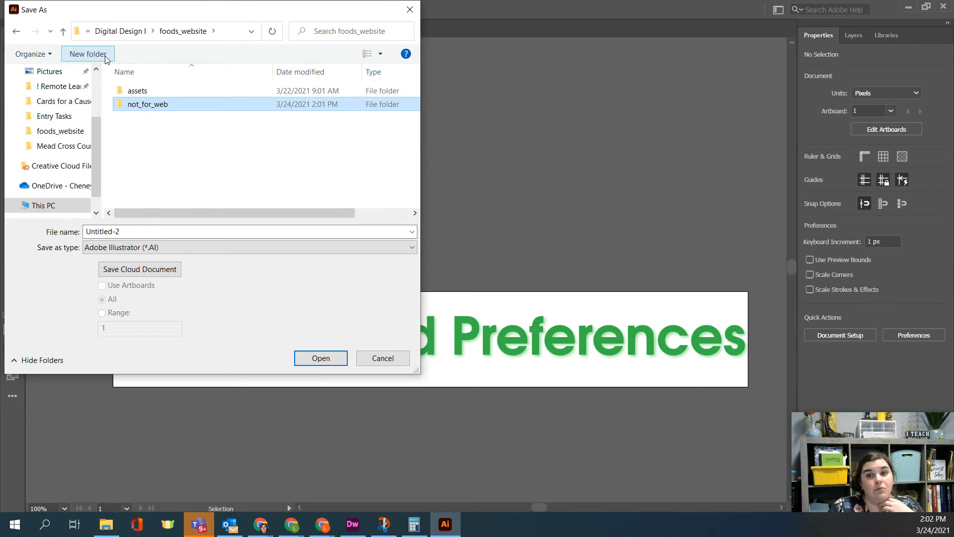
double_click(141, 106)
Name the file foods_header and save it in Adobe Illustrator (.AI) format with the default Illustrator options
click(139, 235)
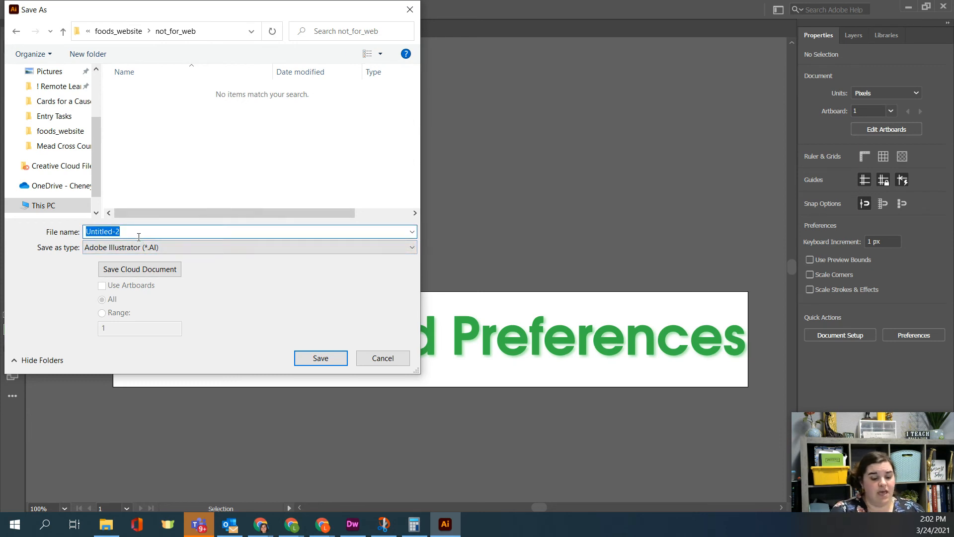
text(foods_header)
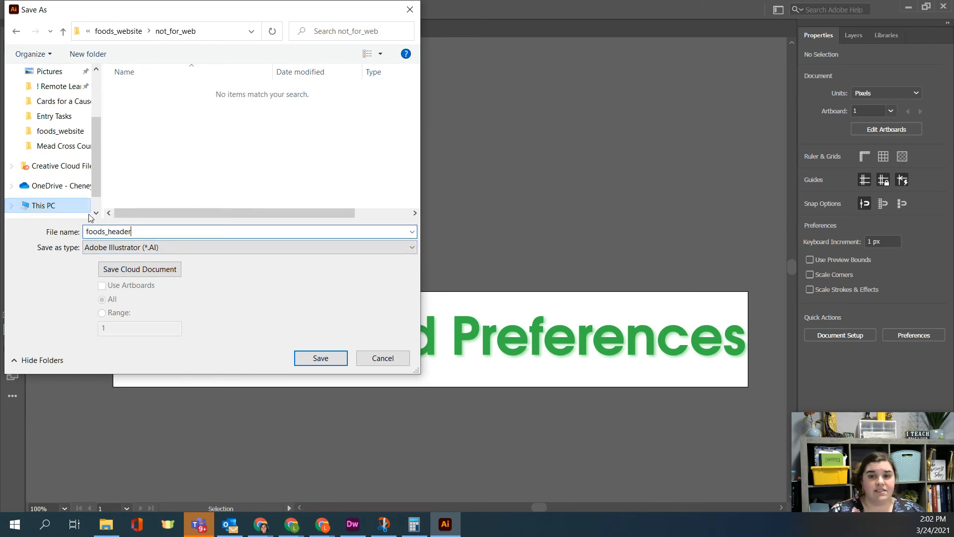
click(128, 252)
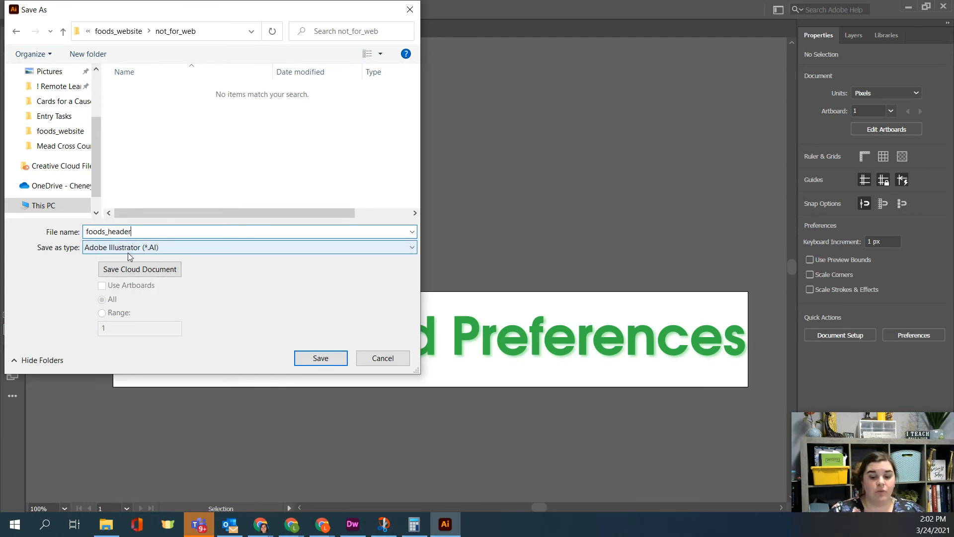
key(Return)
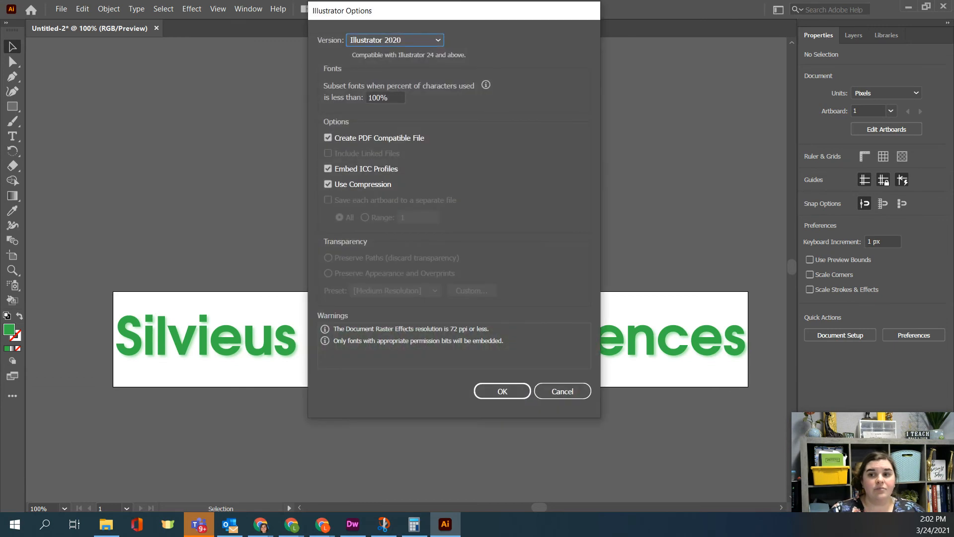
key(Return)
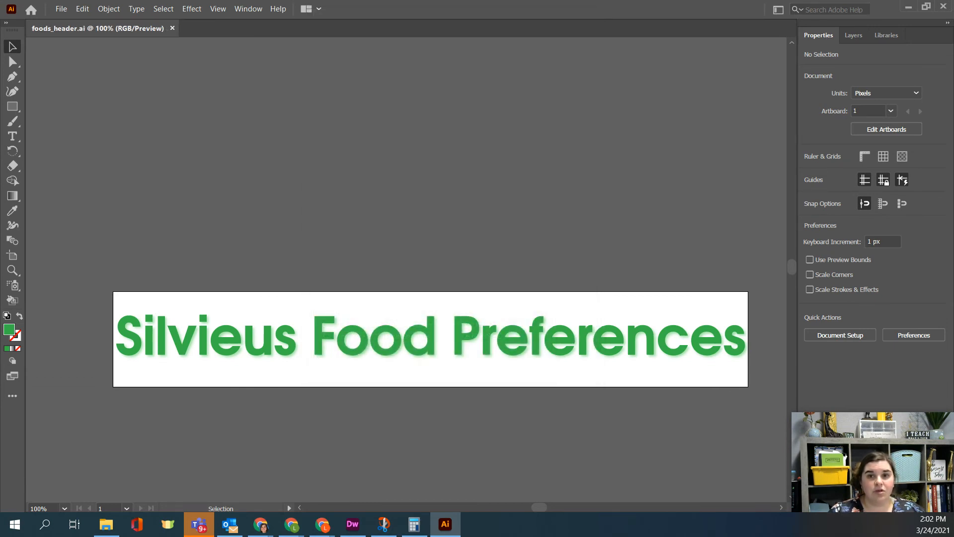
Start an Export for Screens and rename the artboard foods_header_img
click(61, 9)
mouse_move(205, 215)
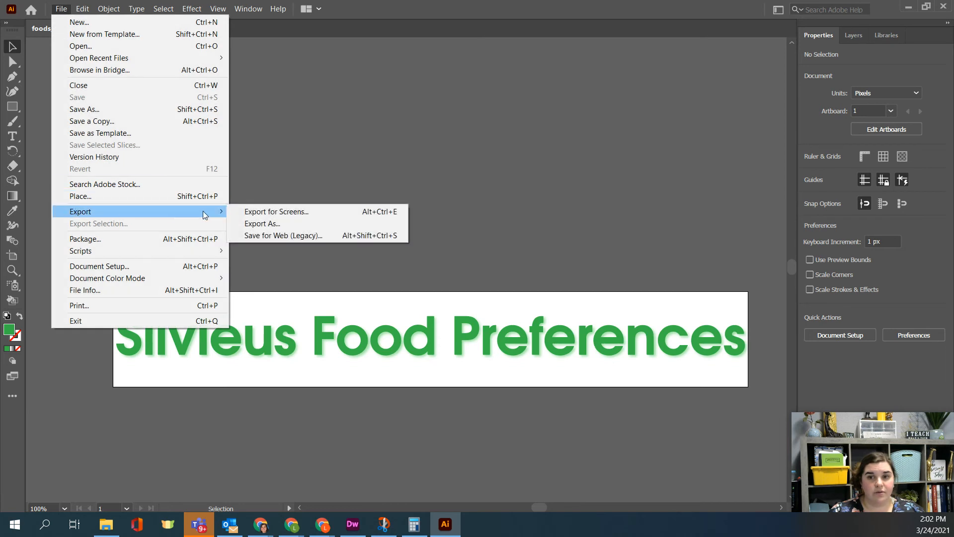
click(281, 212)
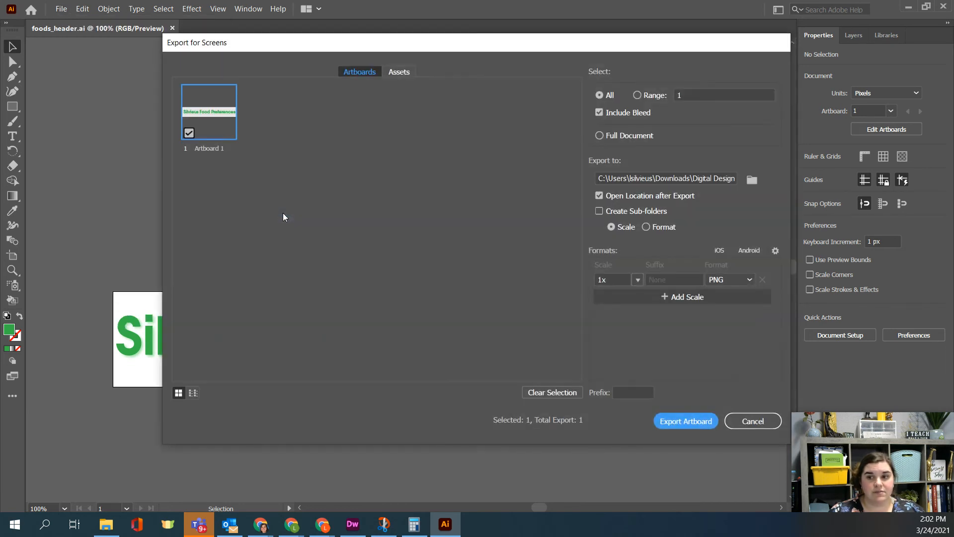
double_click(204, 147)
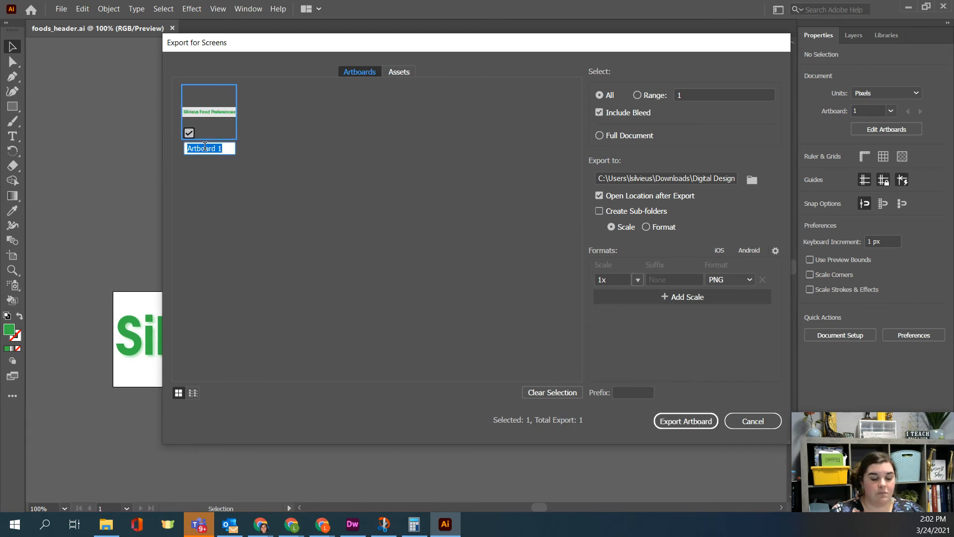
text(foods)
text(_header_img)
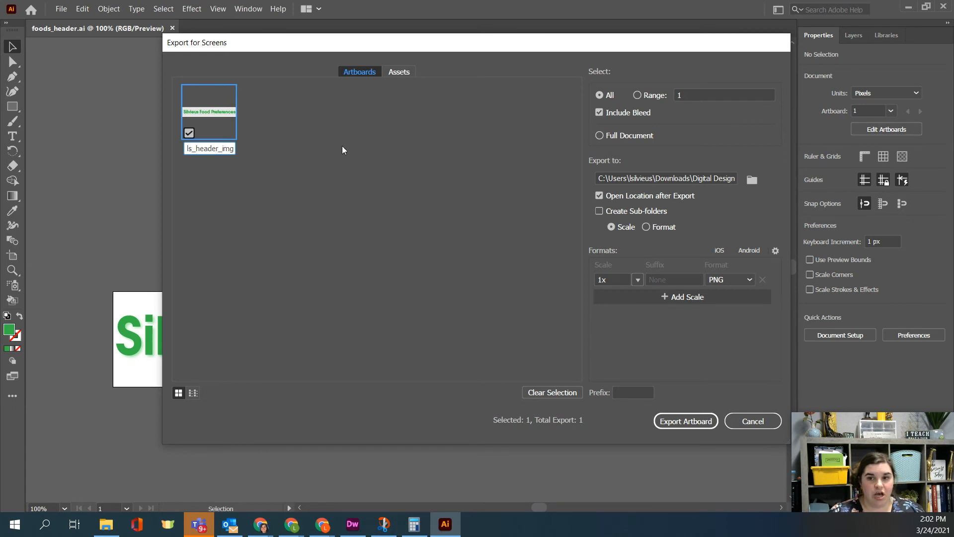
key(Return)
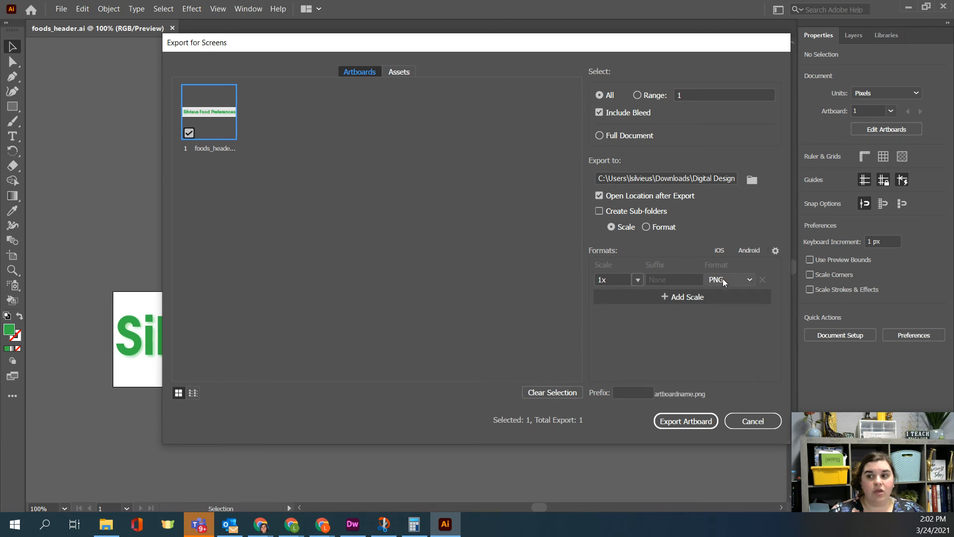
key(ctrl)
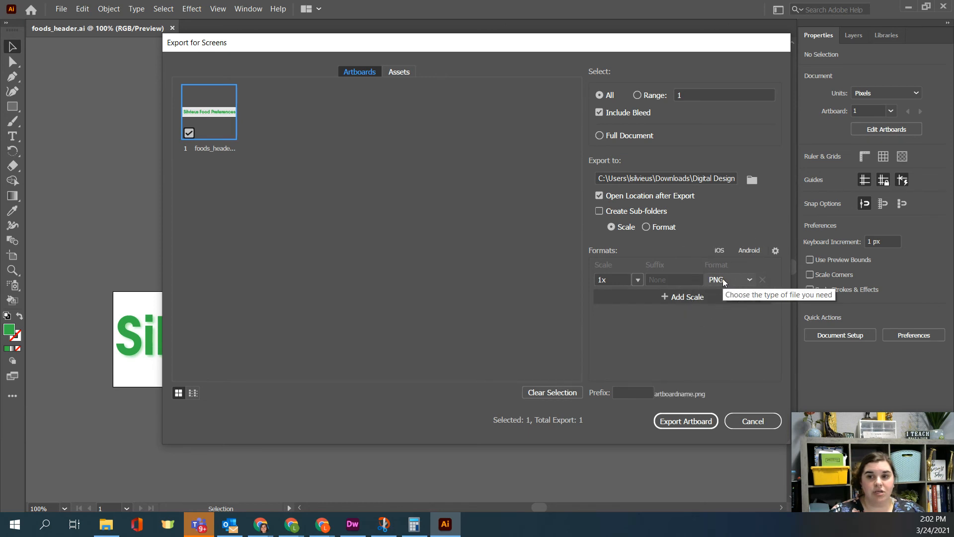
key(ctrl)
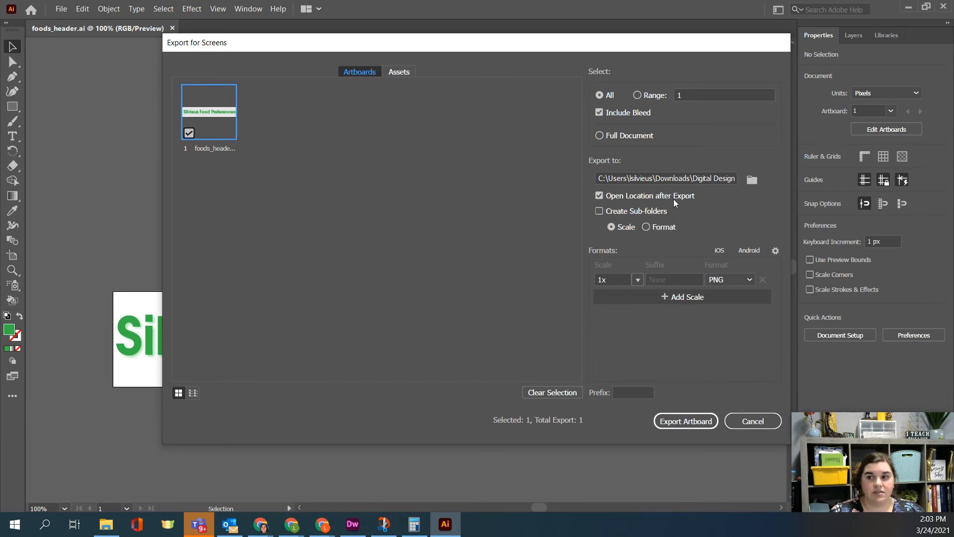
Set the export location to the assets folder in Downloads > Digital Design I > foods_website
click(753, 179)
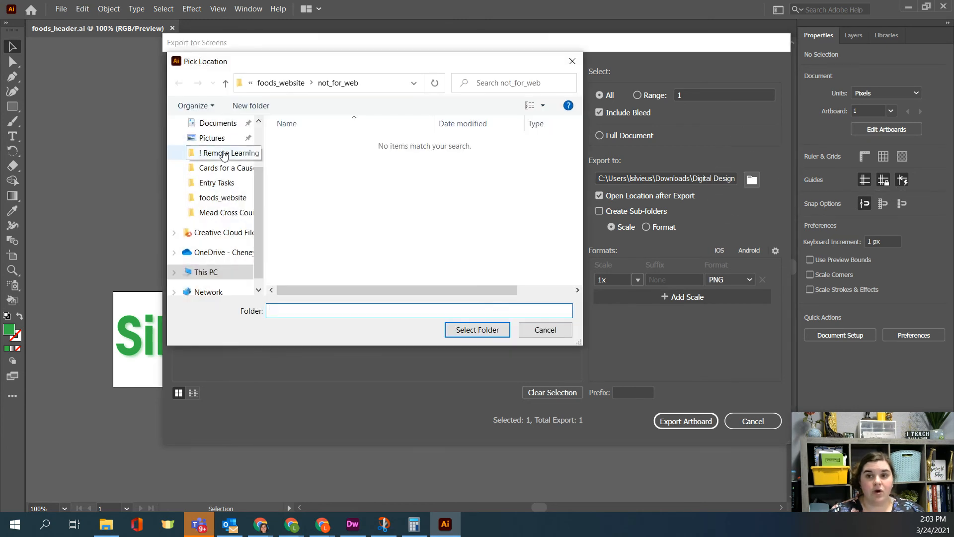
click(218, 153)
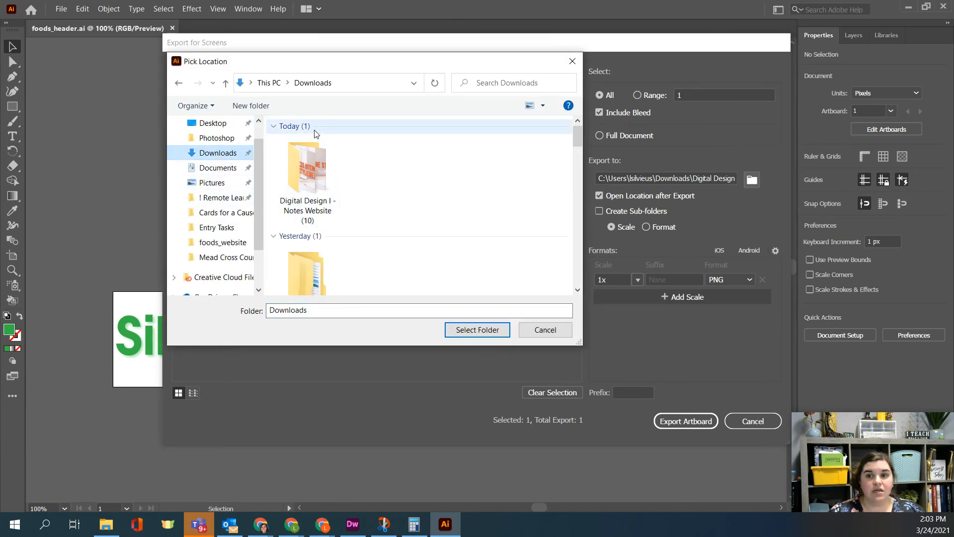
scroll(298, 189, down, 2)
click(310, 231)
double_click(310, 231)
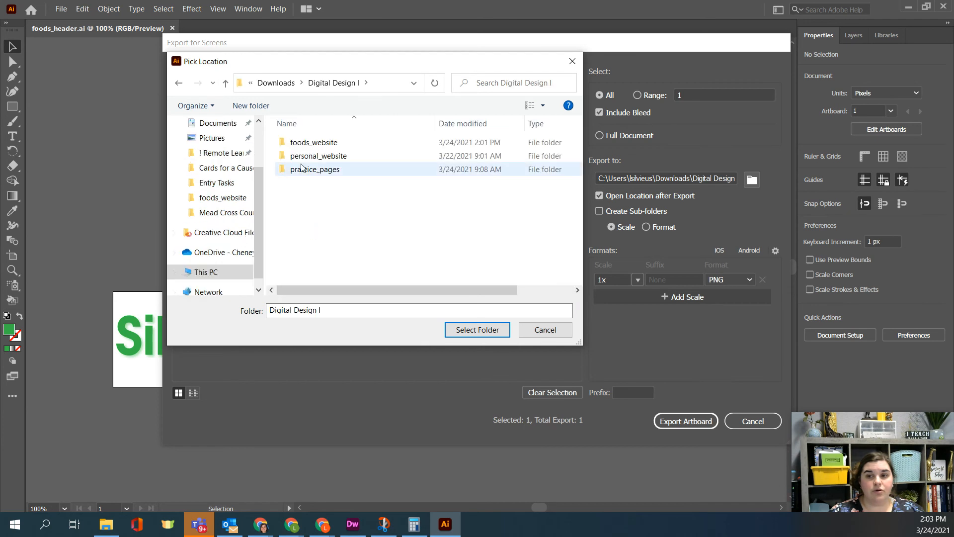
double_click(312, 143)
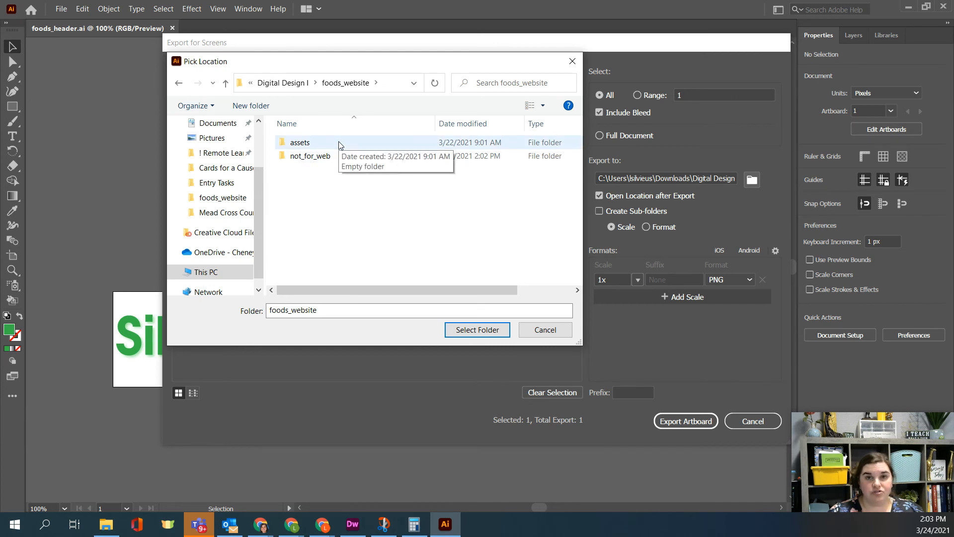
key(ctrl)
key(ctrl)
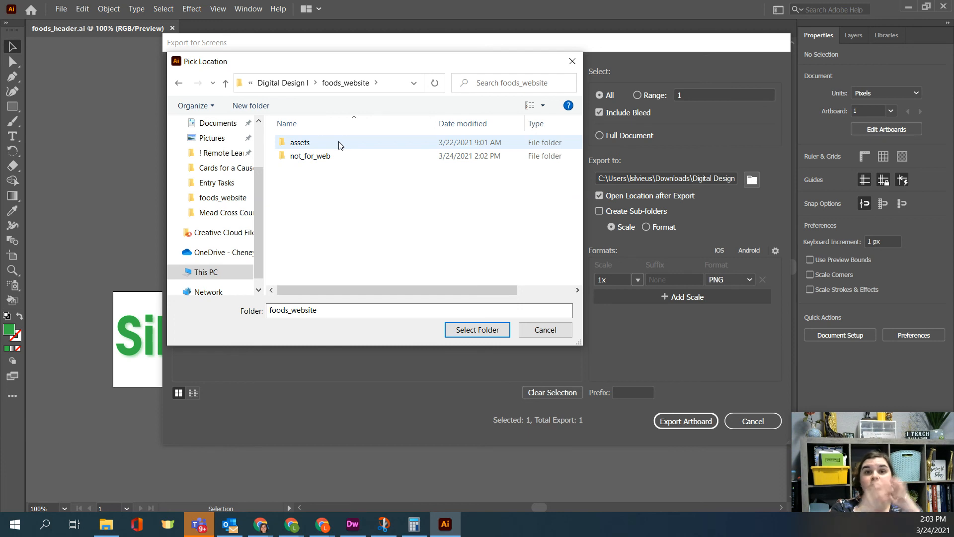
double_click(340, 145)
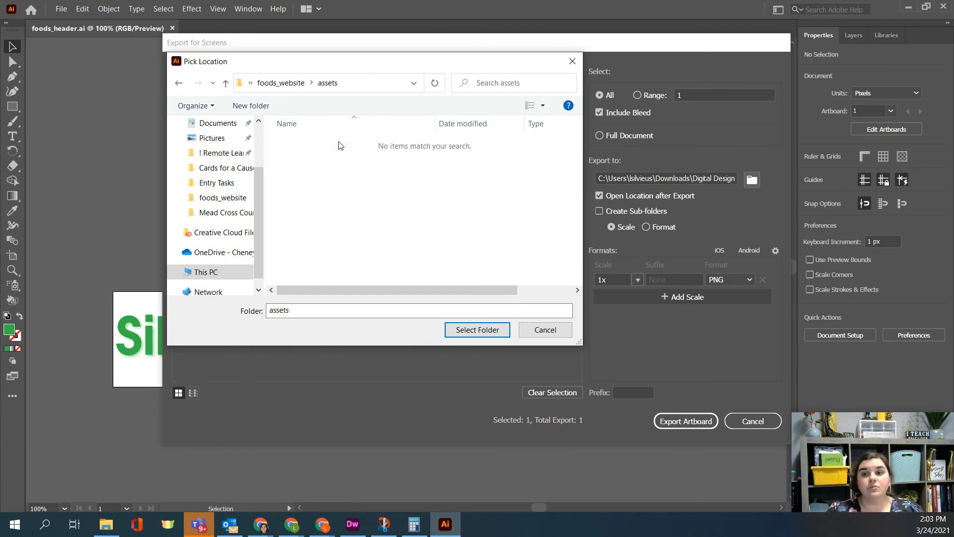
click(490, 335)
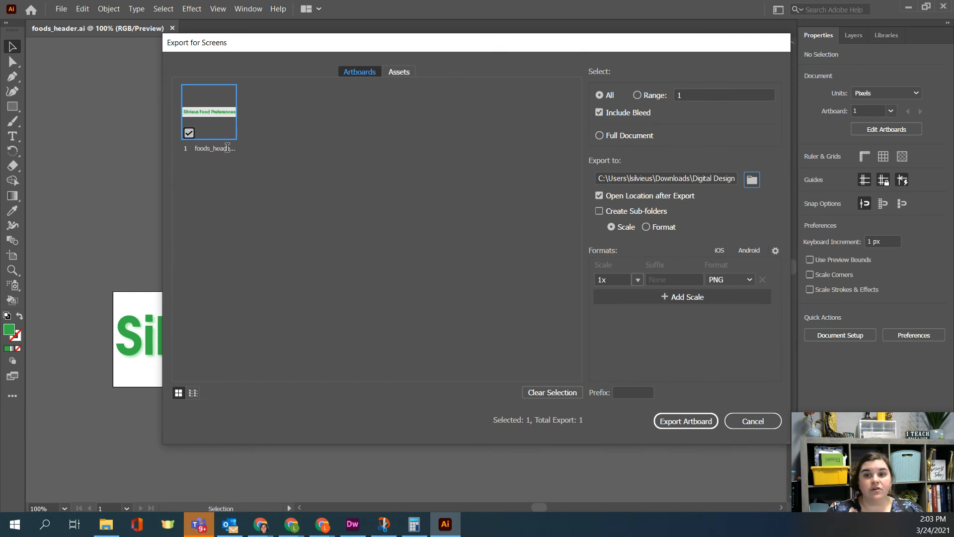
Export the foods_header_img artboard as a PNG at 1x scale
click(228, 147)
click(752, 179)
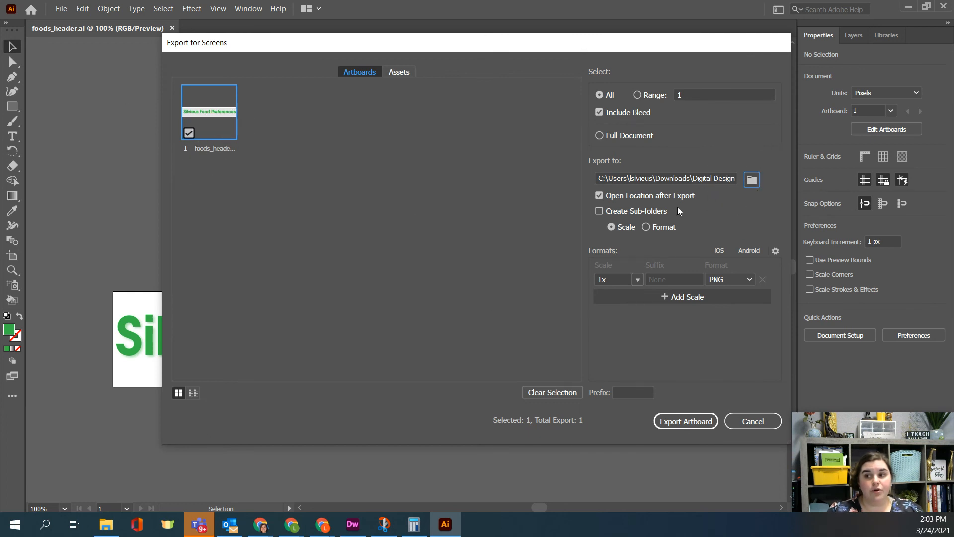
click(740, 280)
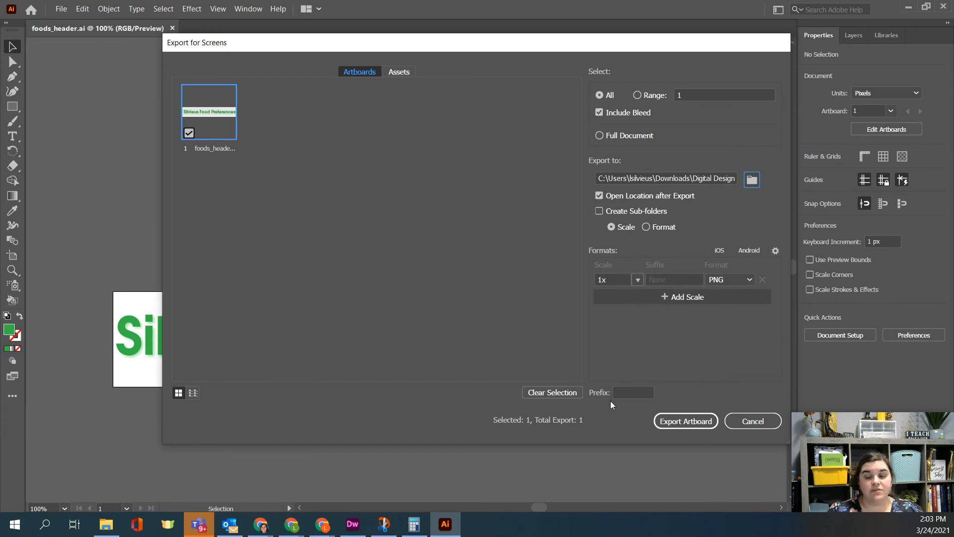
click(675, 419)
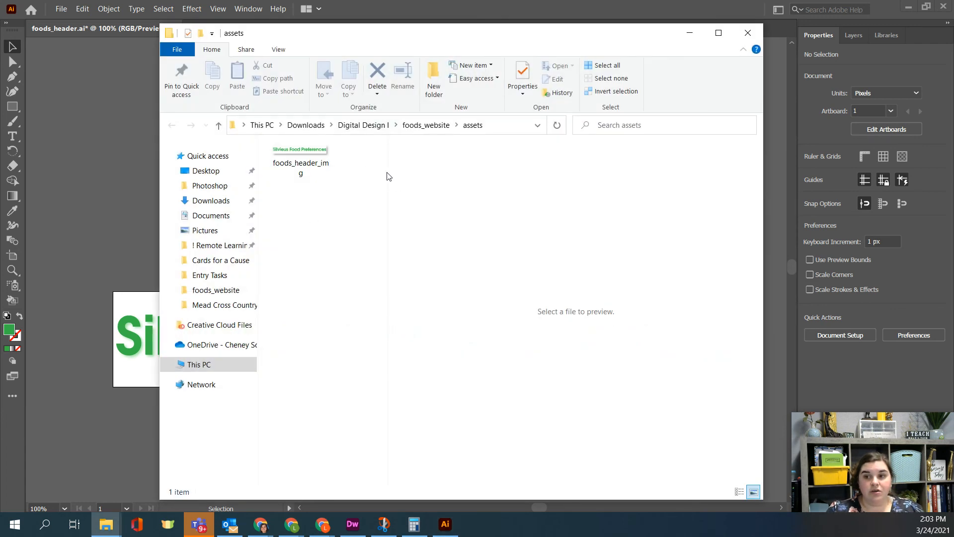
Check the exported foods_header_img preview in the assets folder and the foods_header file in the not_for_web folder
click(311, 167)
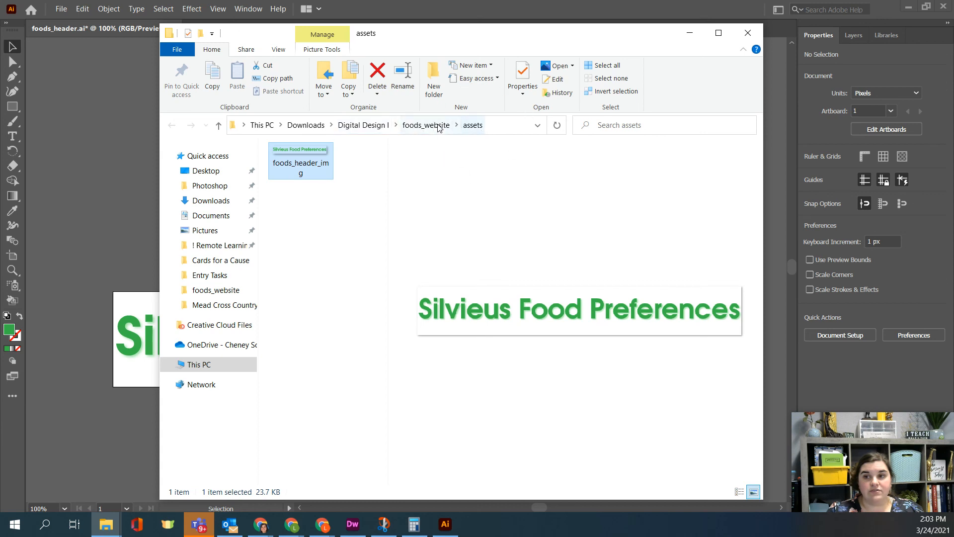
click(435, 126)
double_click(296, 177)
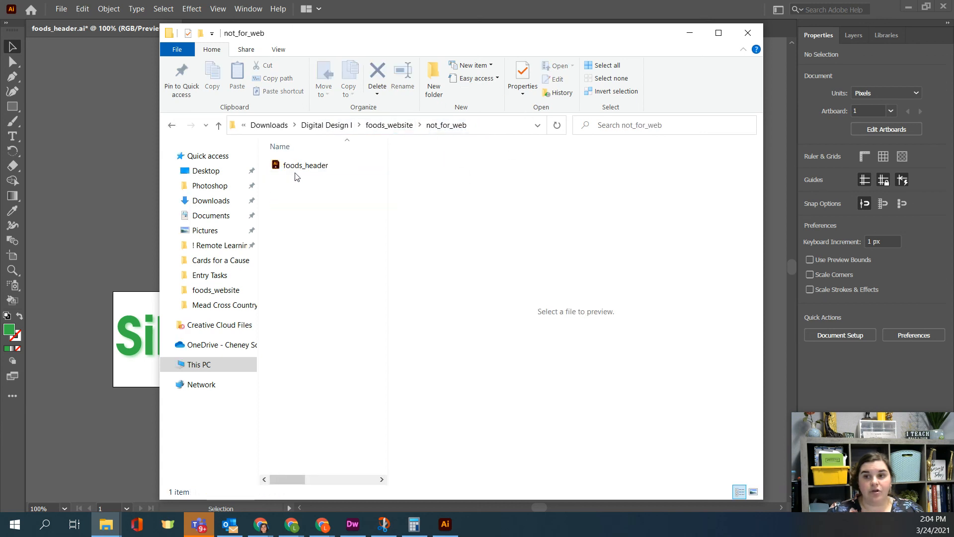
click(293, 173)
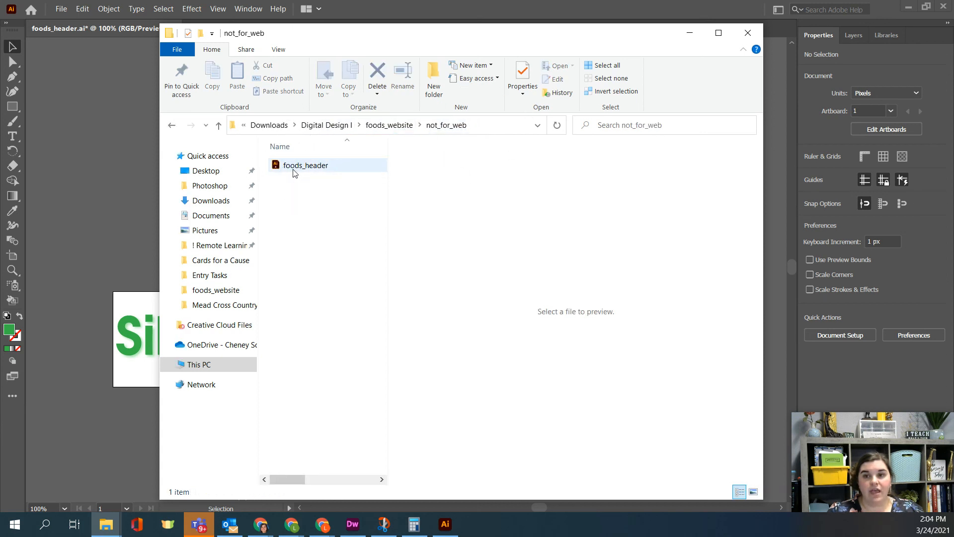
Open foods_header from the not_for_web folder to return to Illustrator, and save the document
double_click(274, 171)
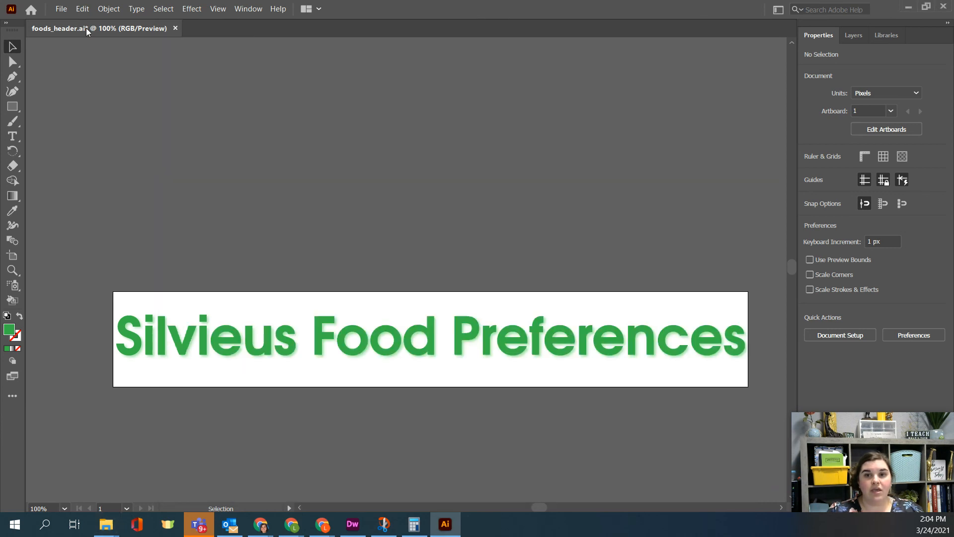
click(86, 31)
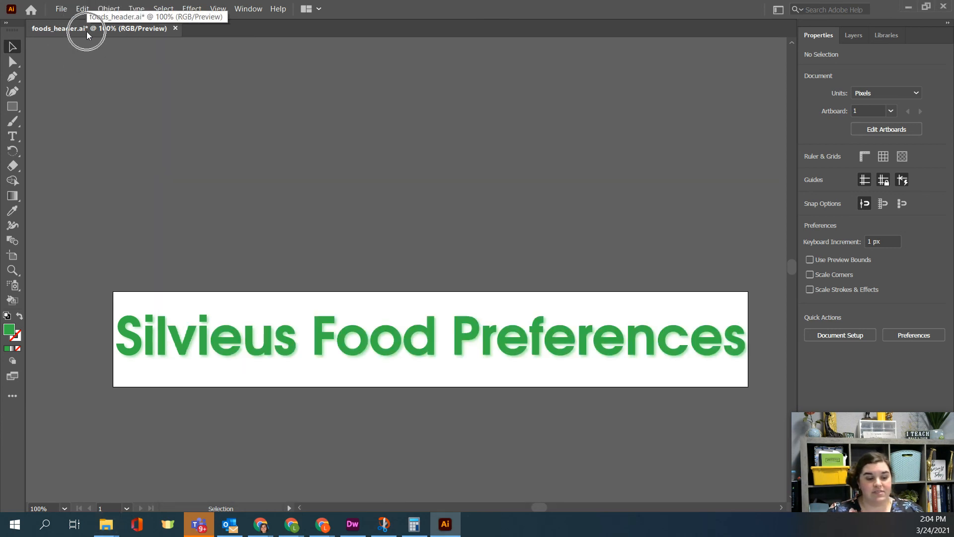
key(ctrl+s)
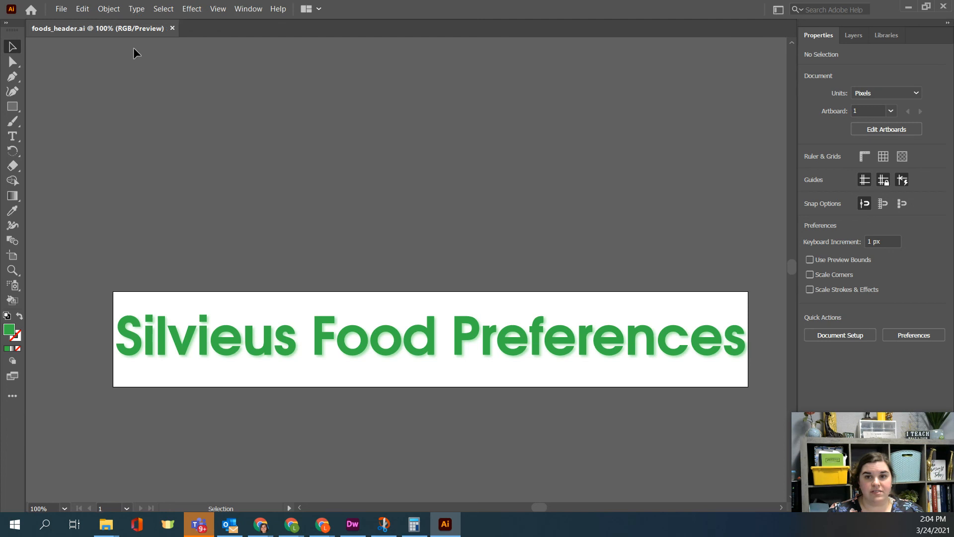